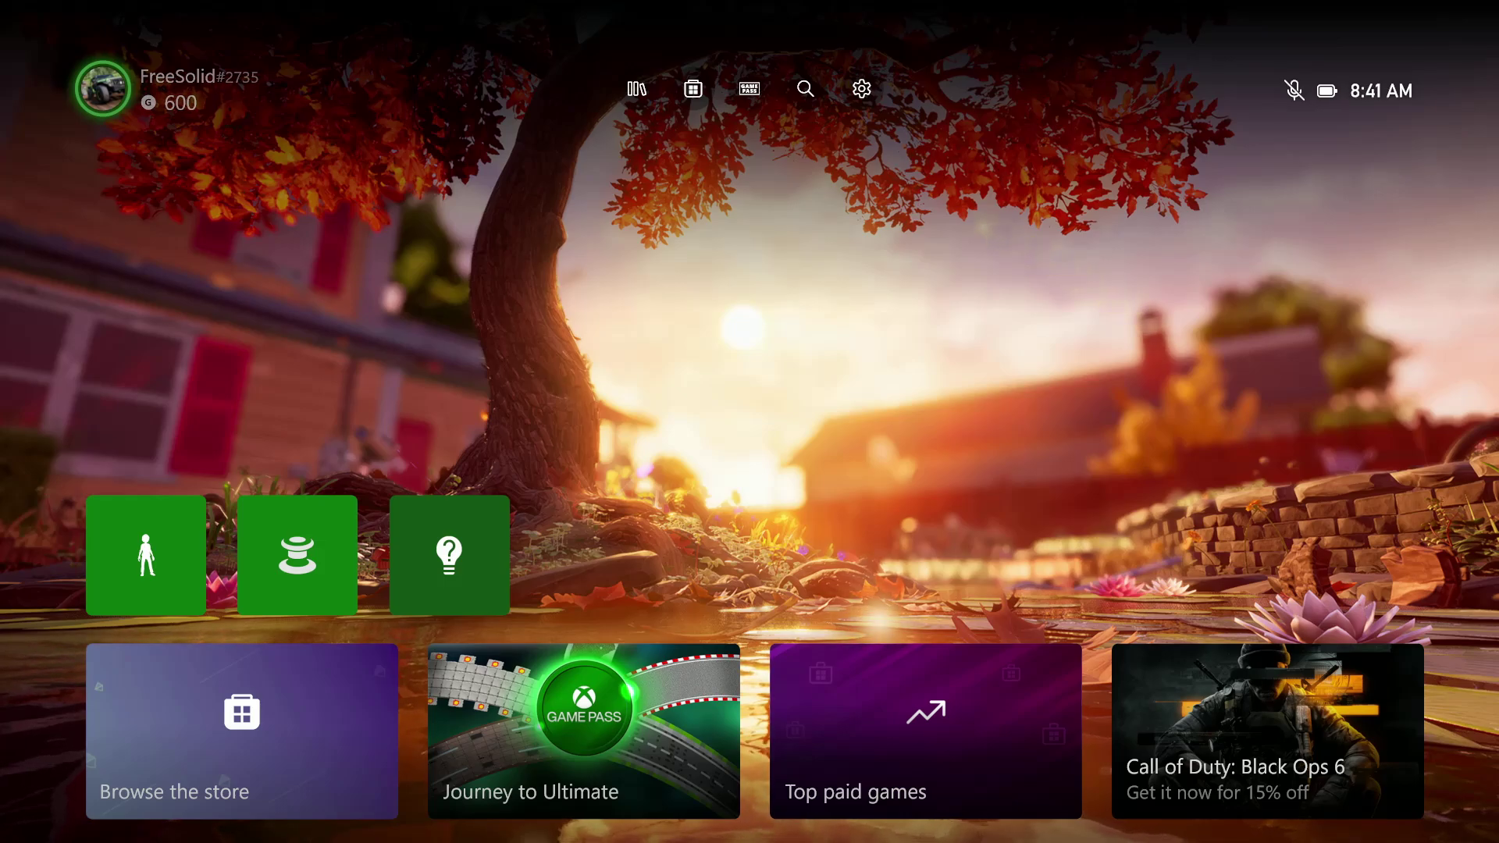
Step: Open your own profile page from the guide's Profile & system section
key(Up)
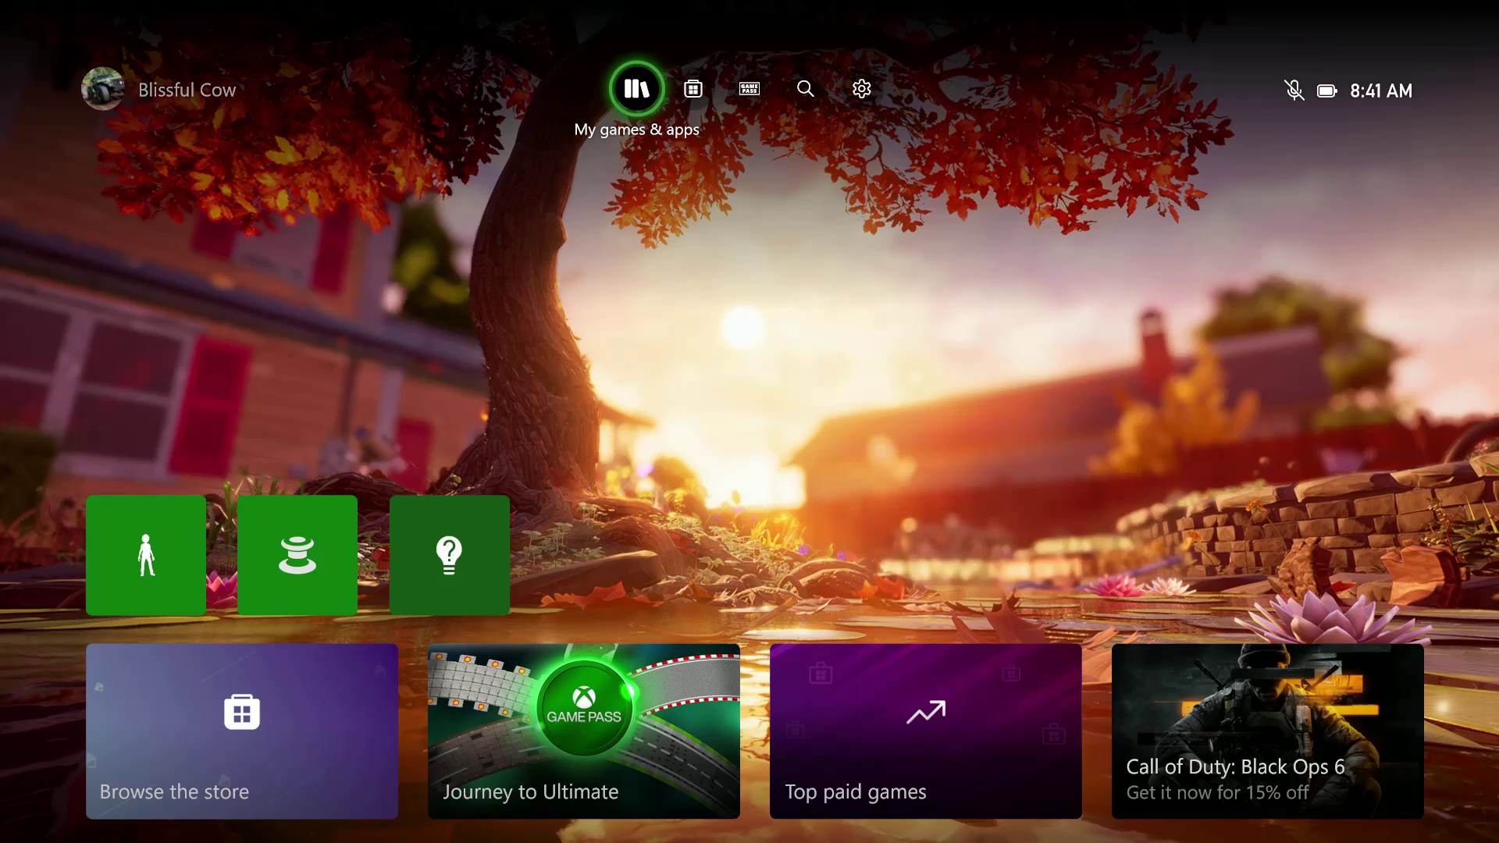
key(super)
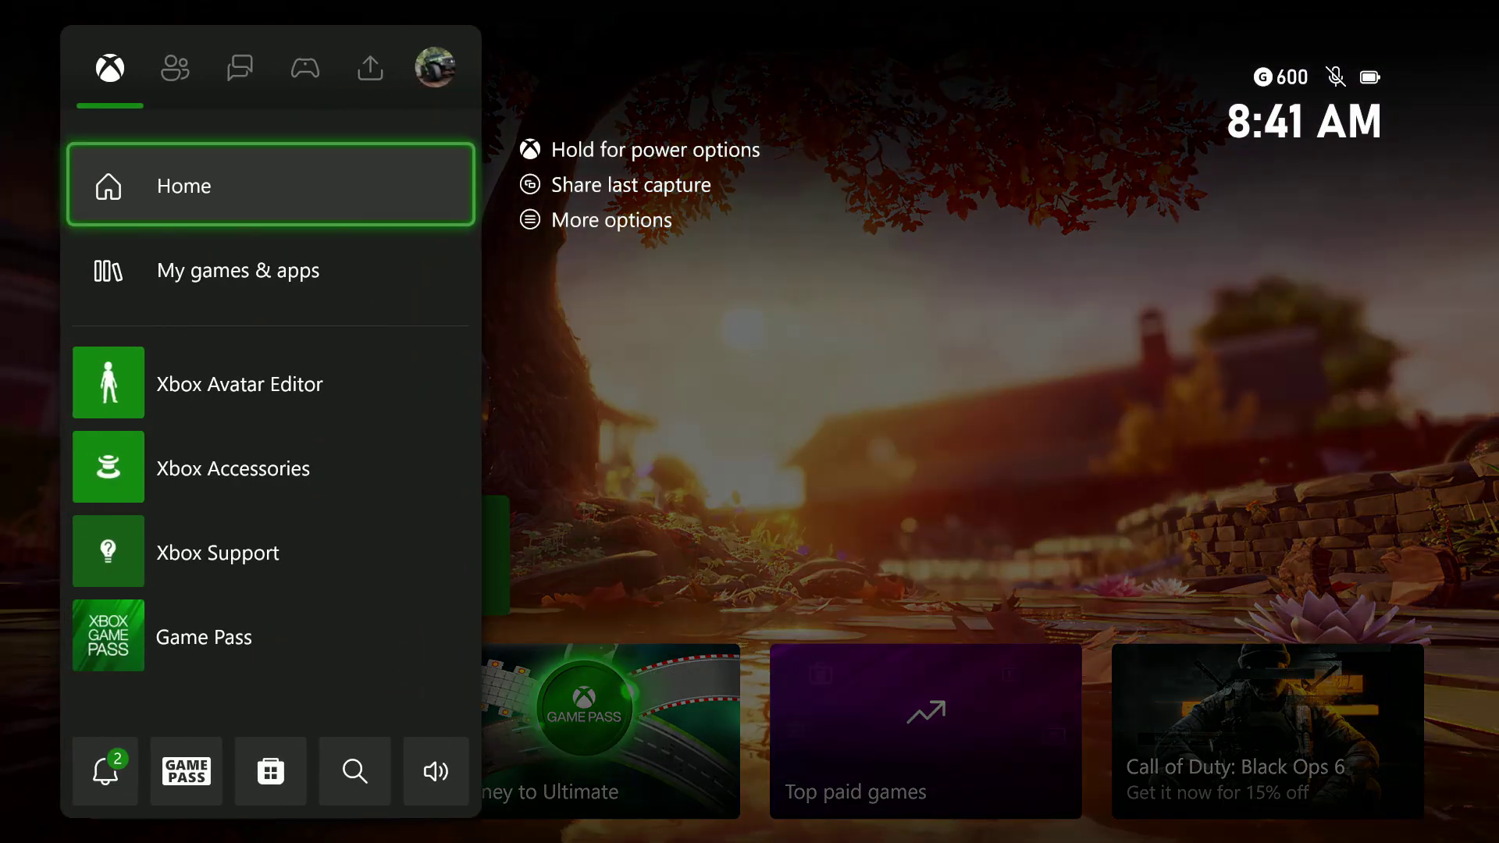
key(Right)
key(Right)
key(Right)
key(Right)
key(Right)
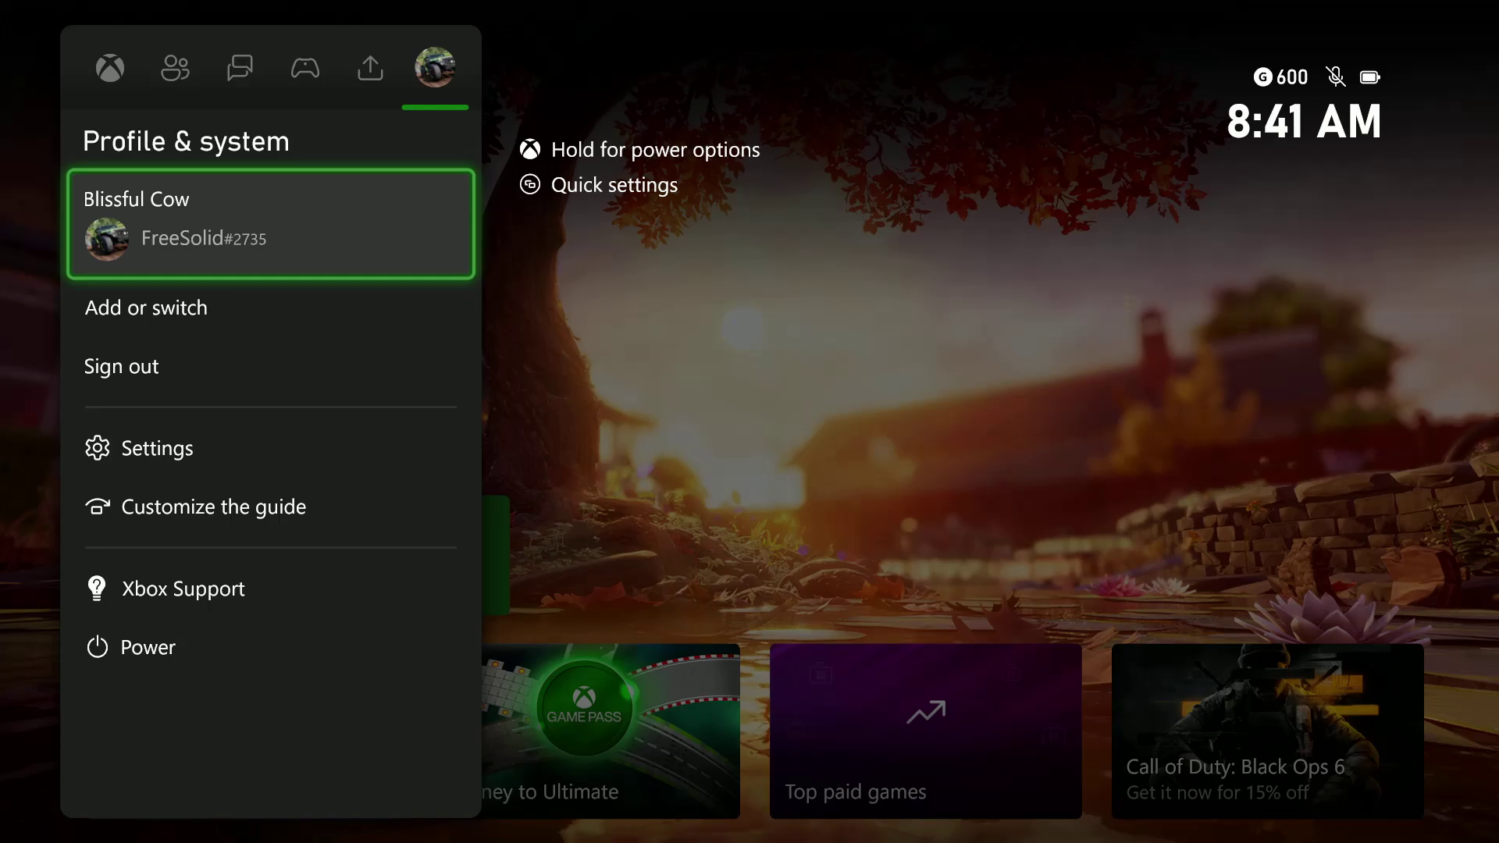
key(Return)
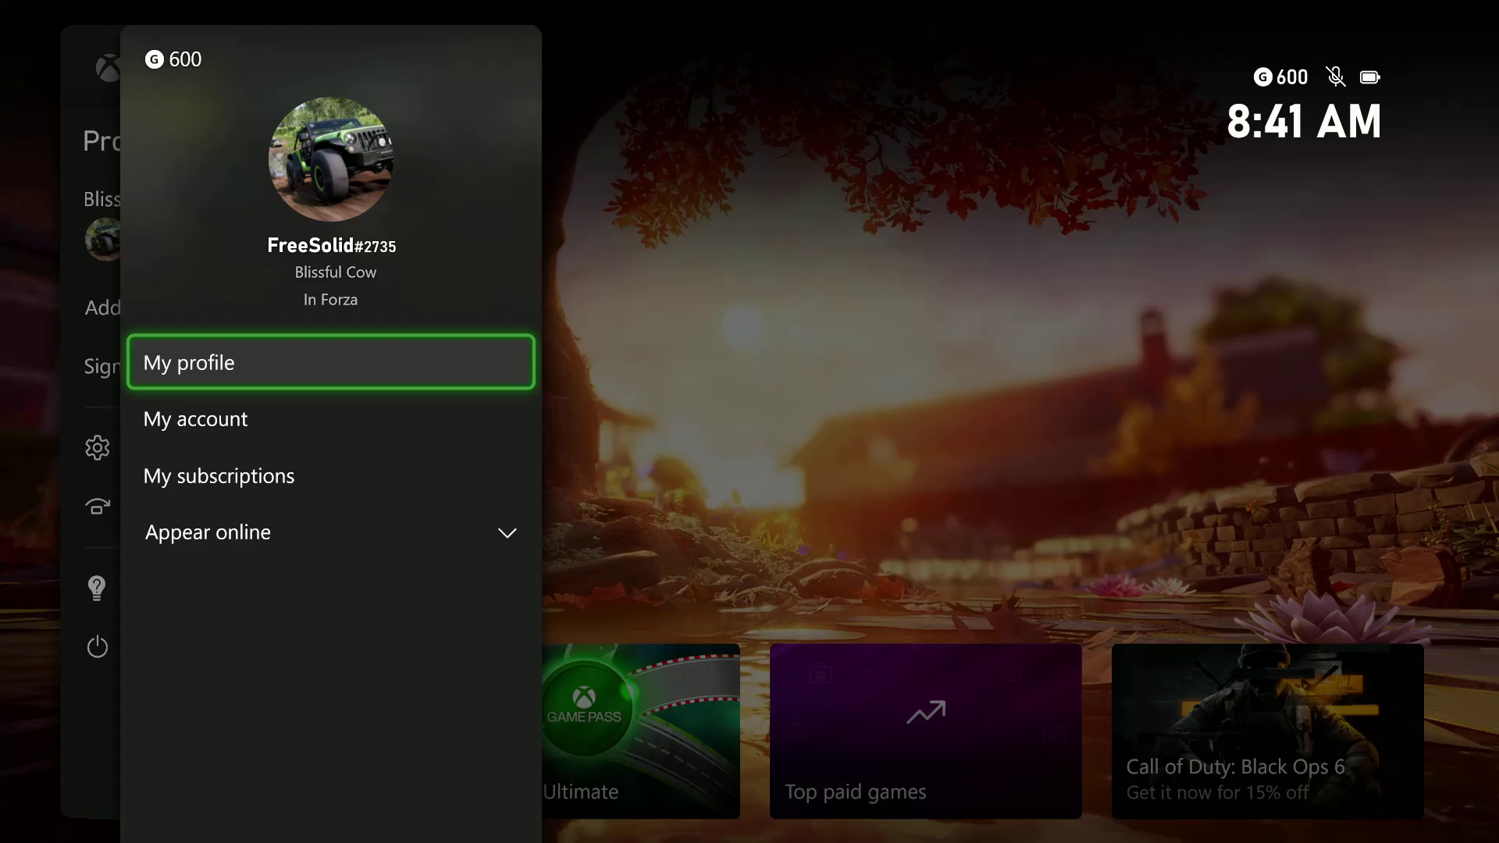
key(Return)
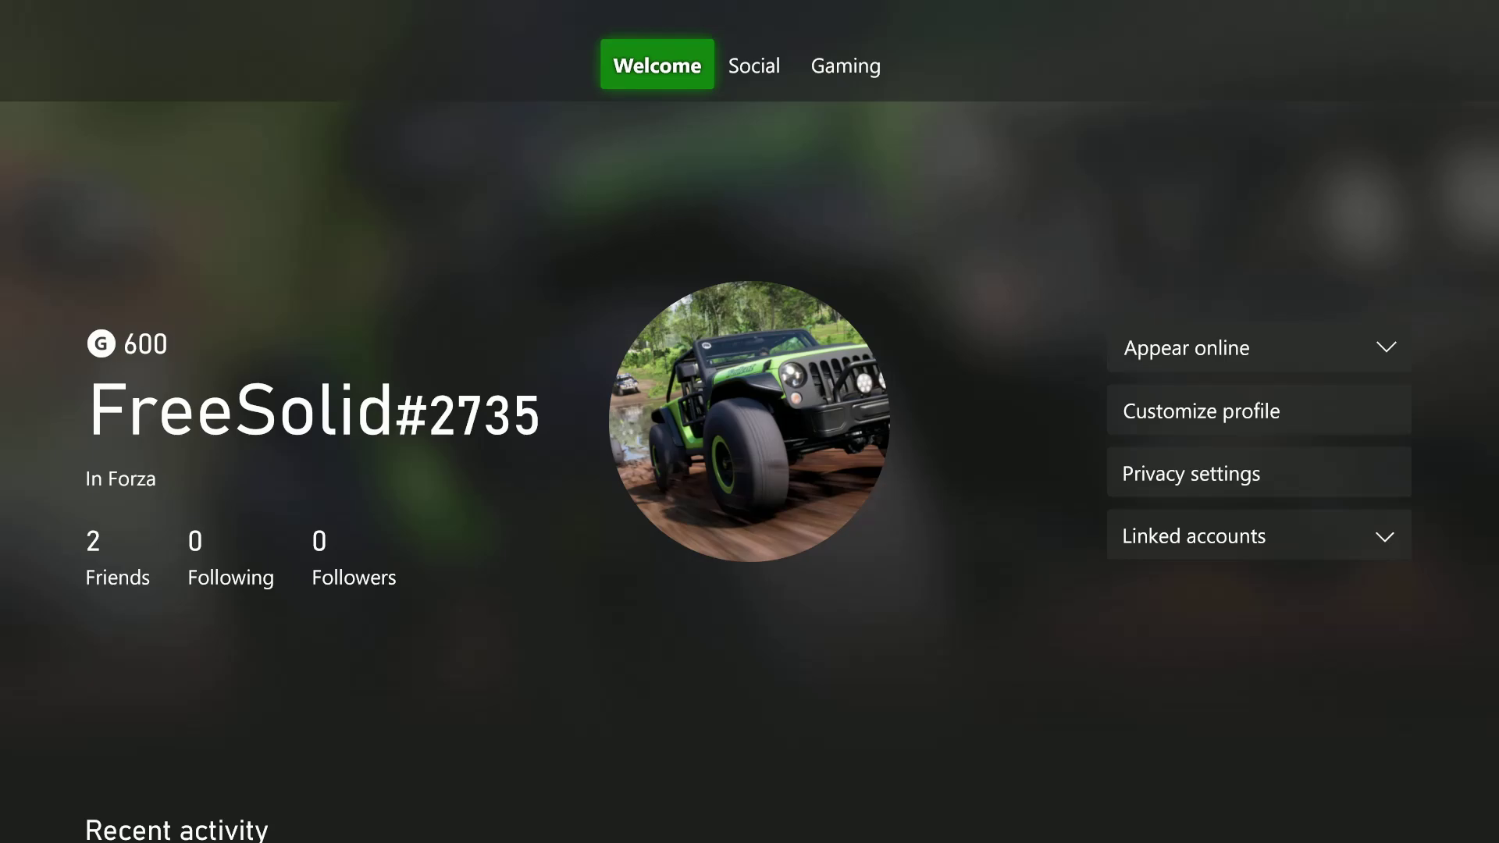
Step: Start customizing the profile and open the choice of gamerpics
key(Down)
key(Down)
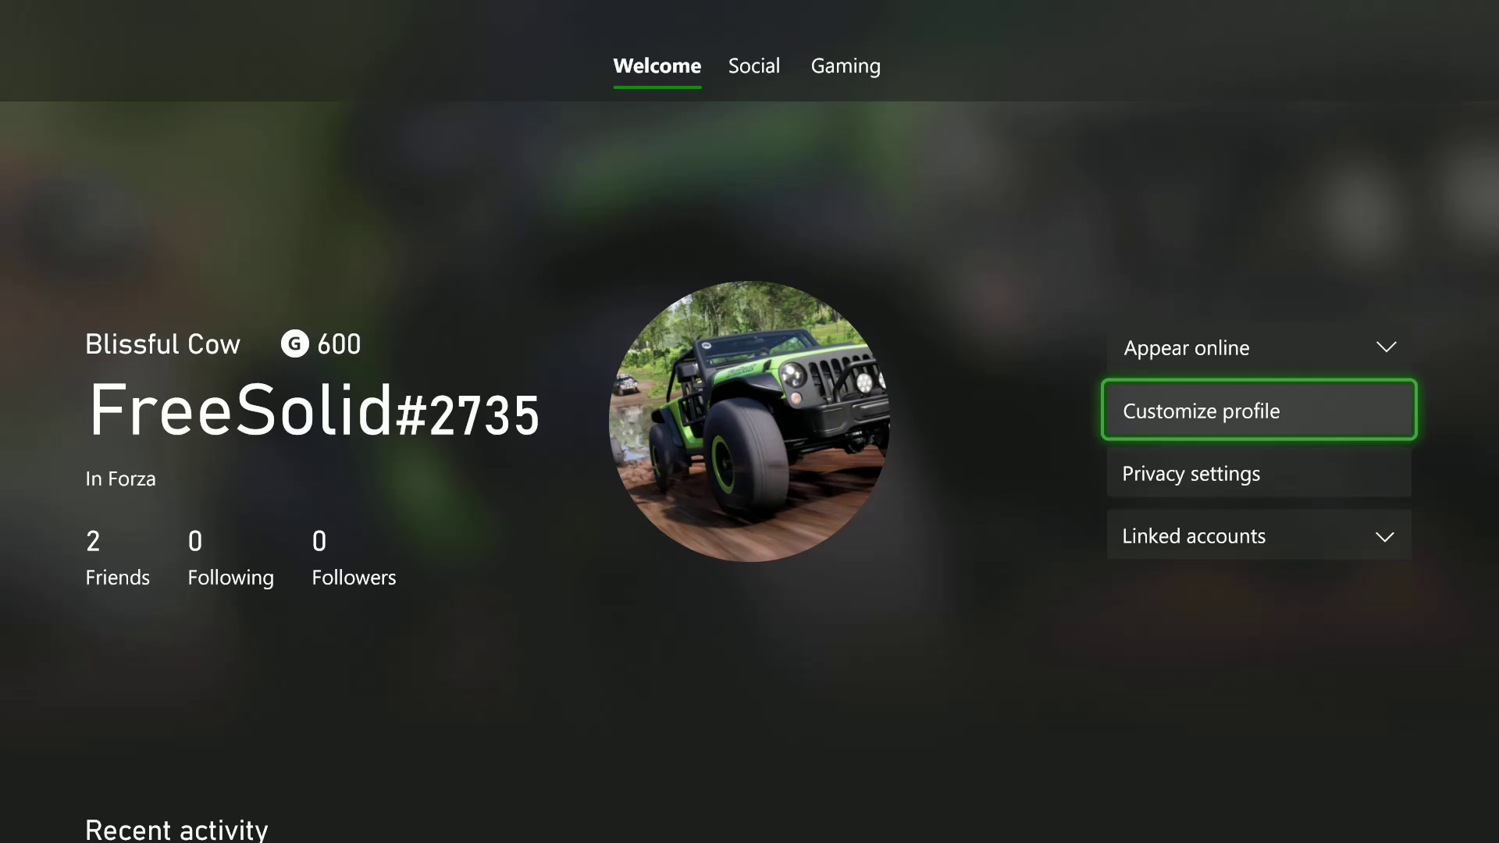
key(Return)
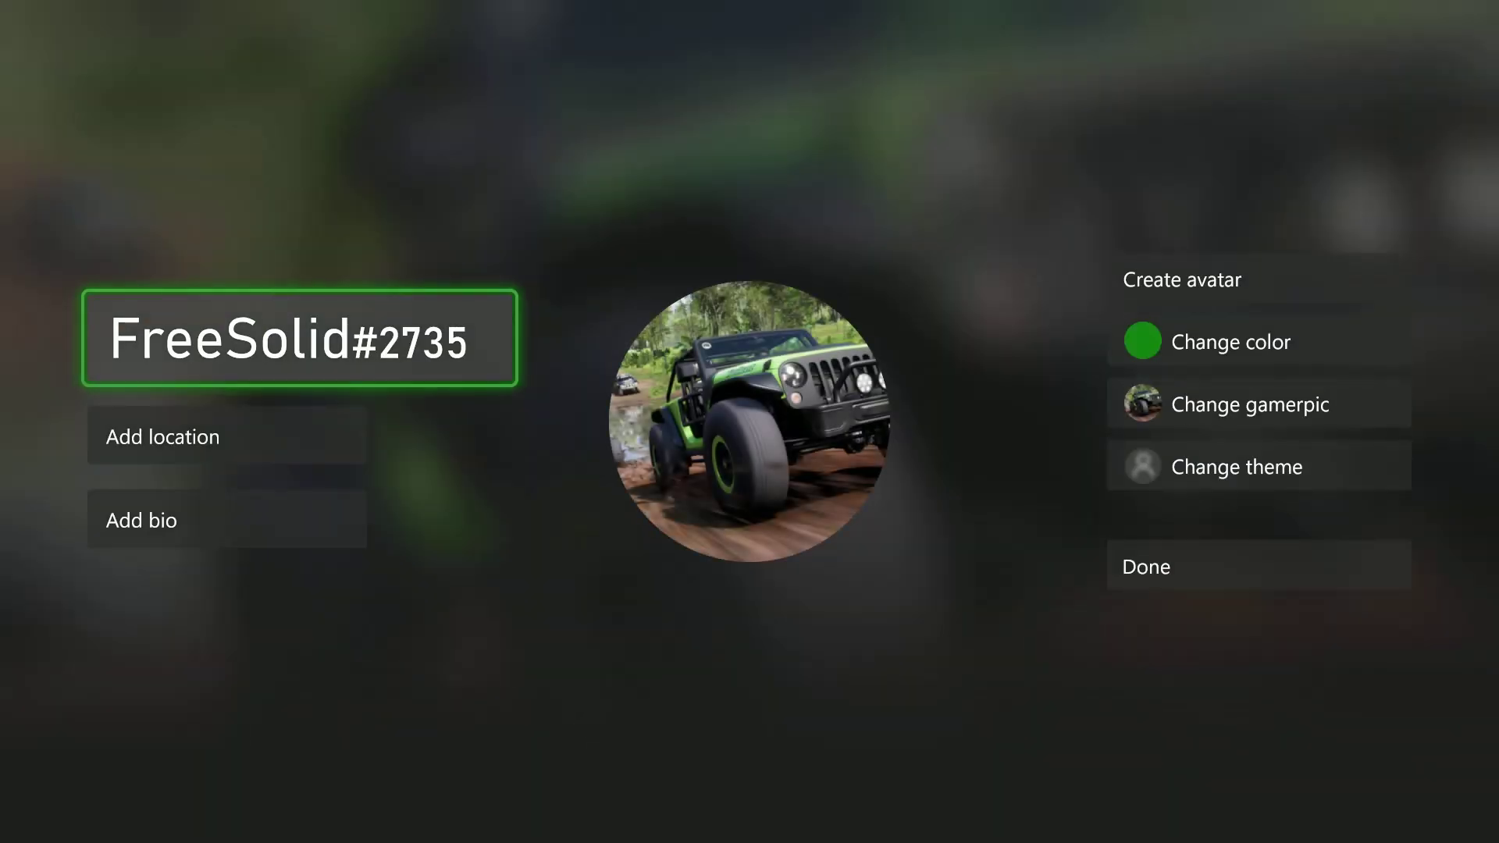
key(Right)
key(Down)
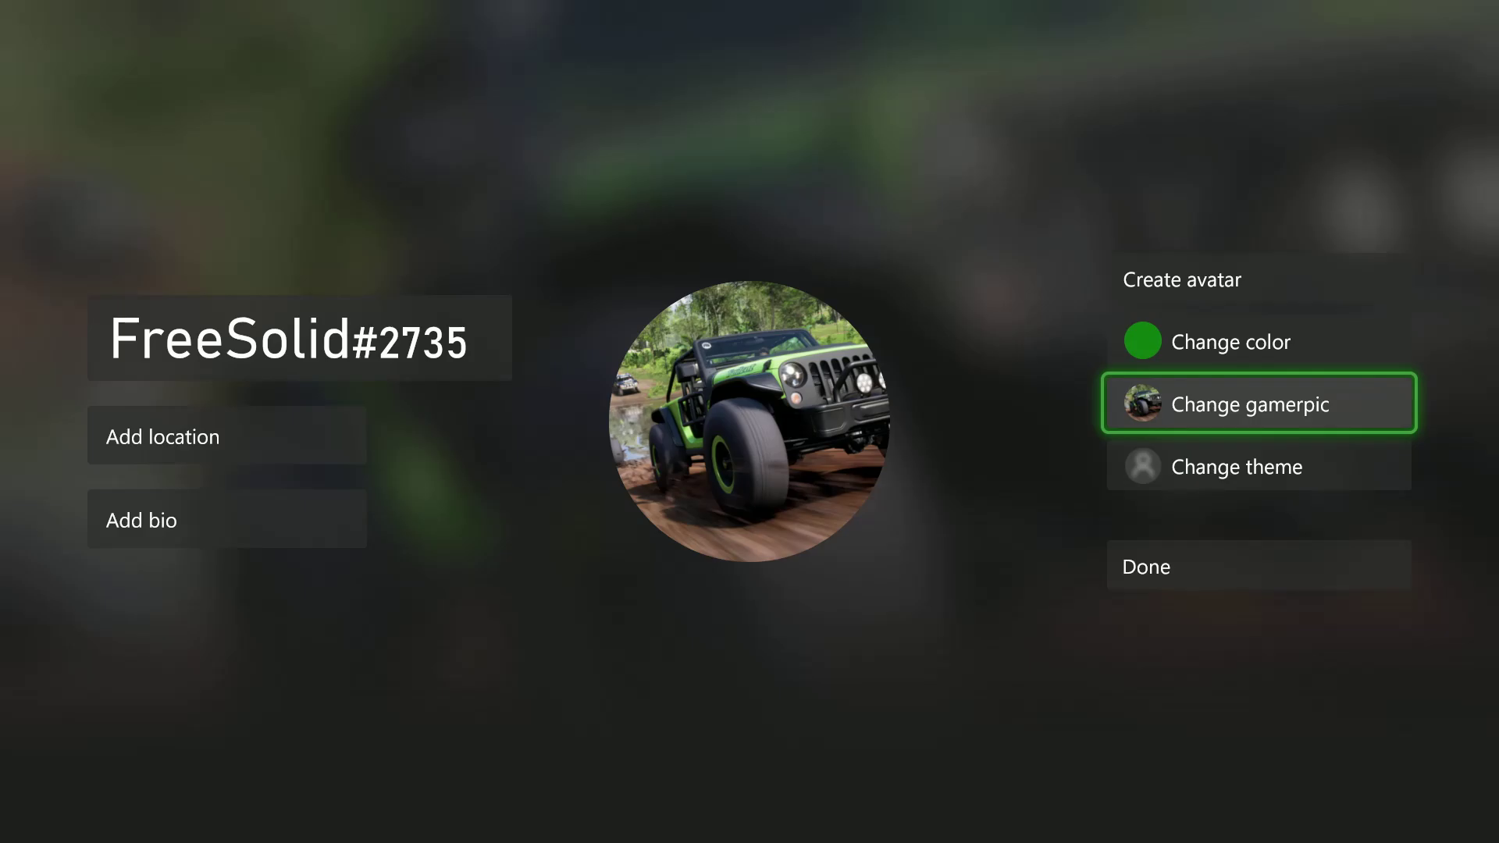
key(Return)
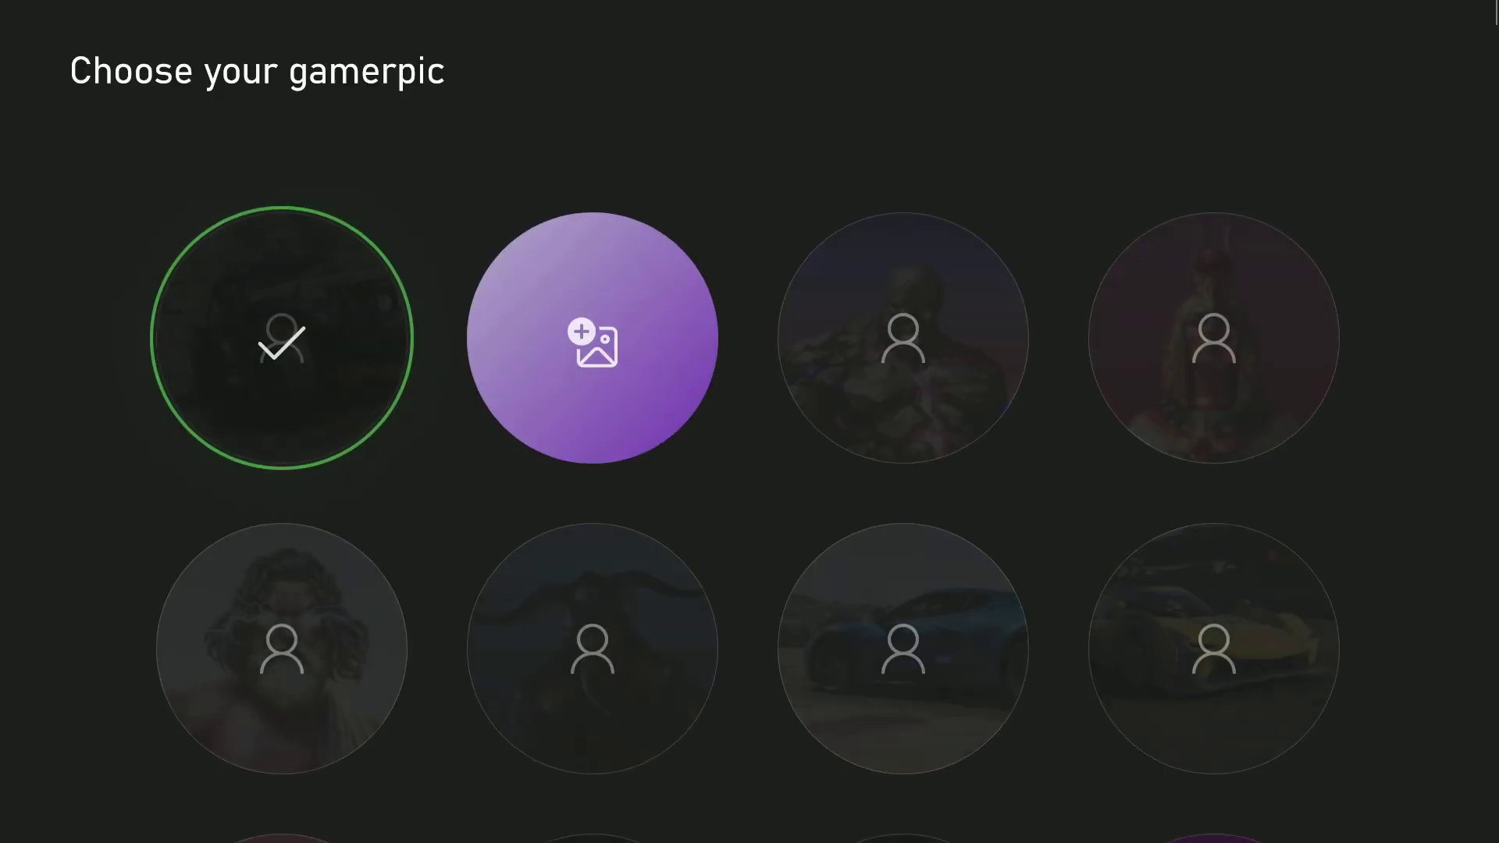
Step: Choose to create or upload a custom gamerpic instead of using a preset picture
key(Right)
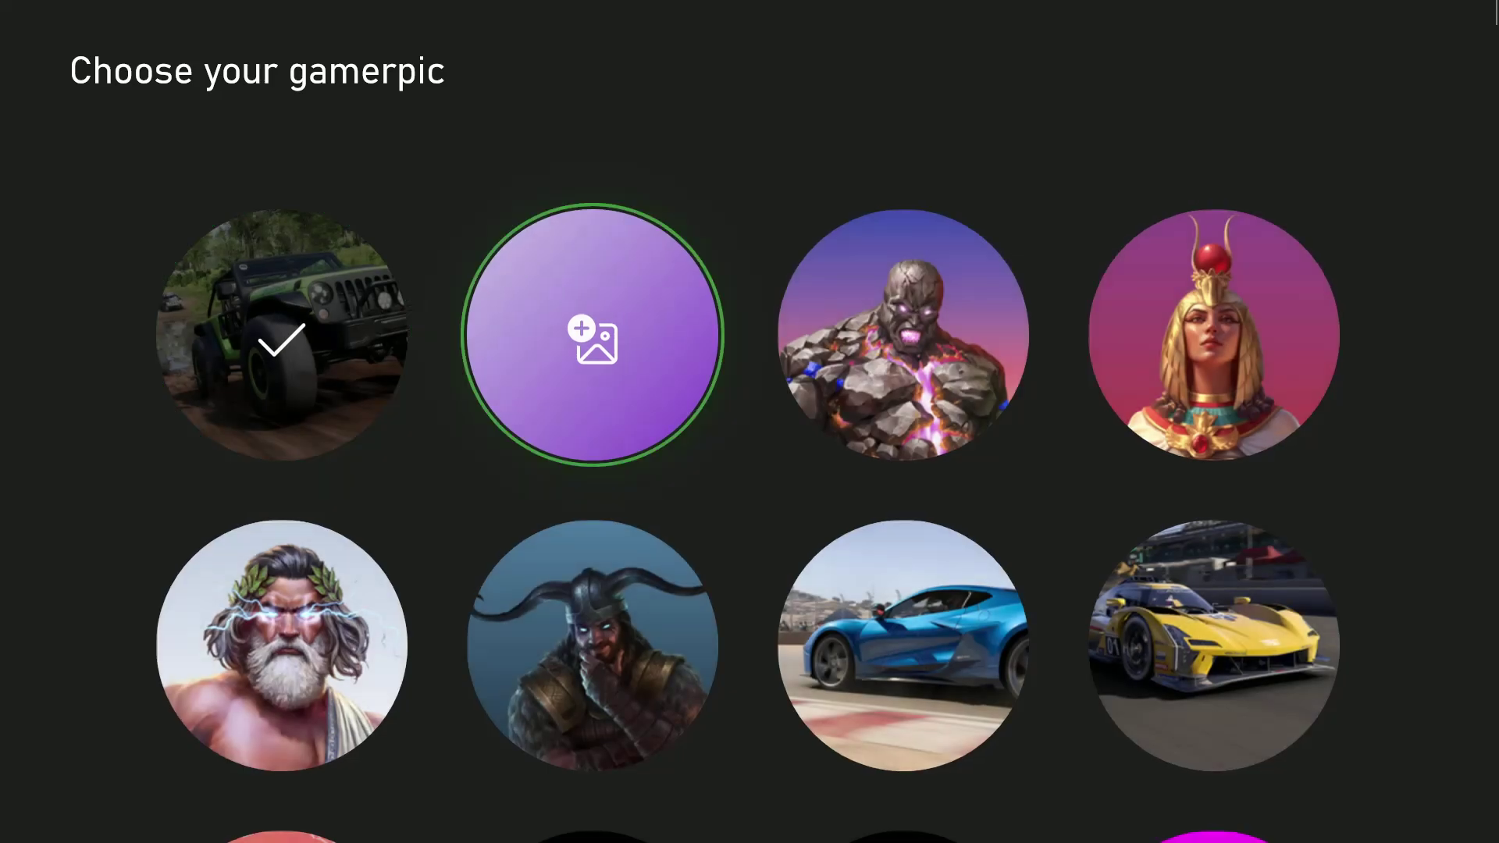
key(Left)
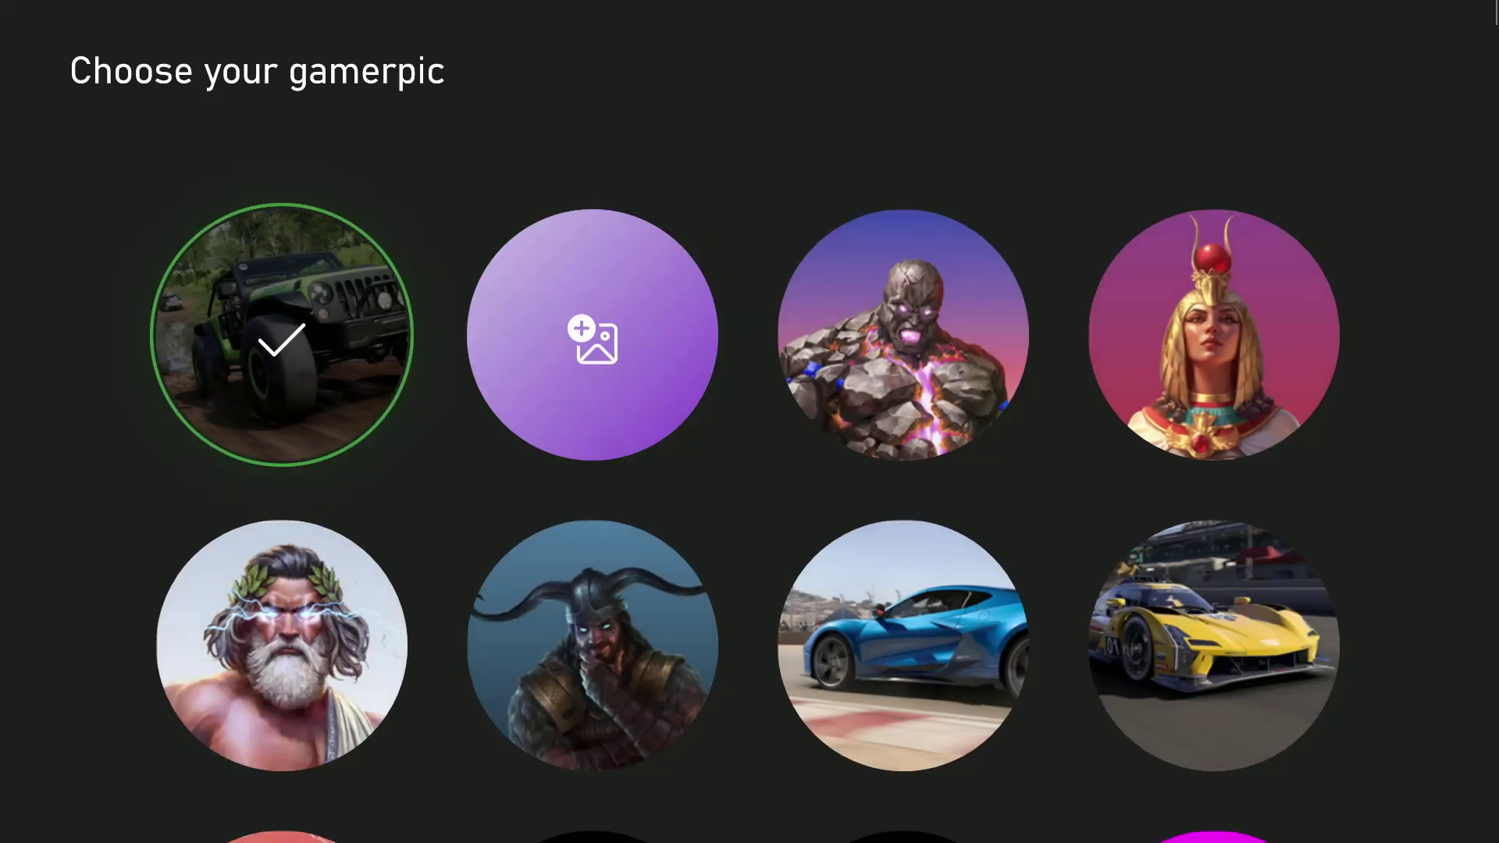
key(Right)
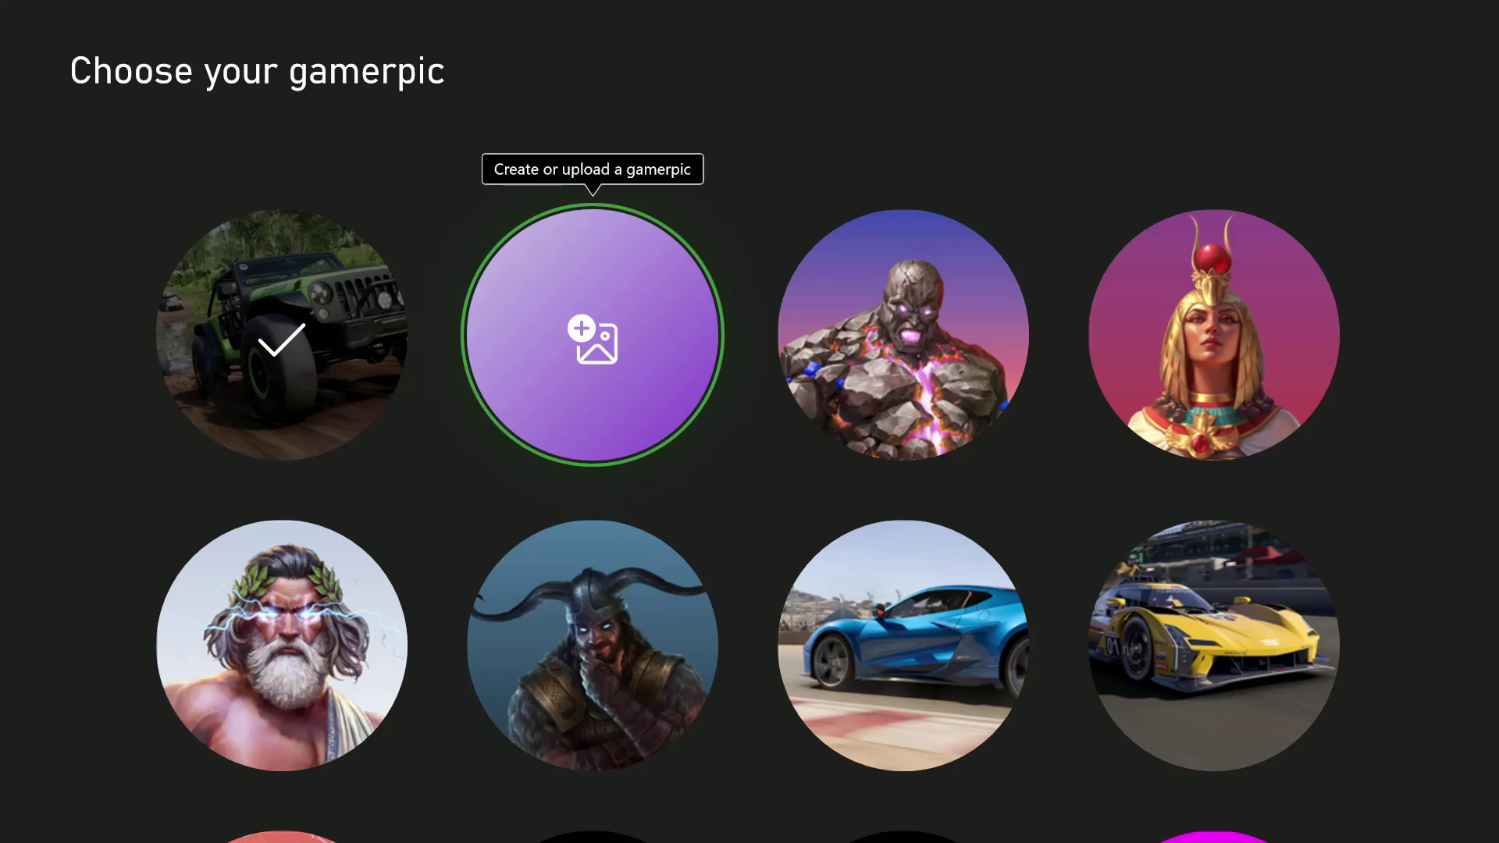
key(Return)
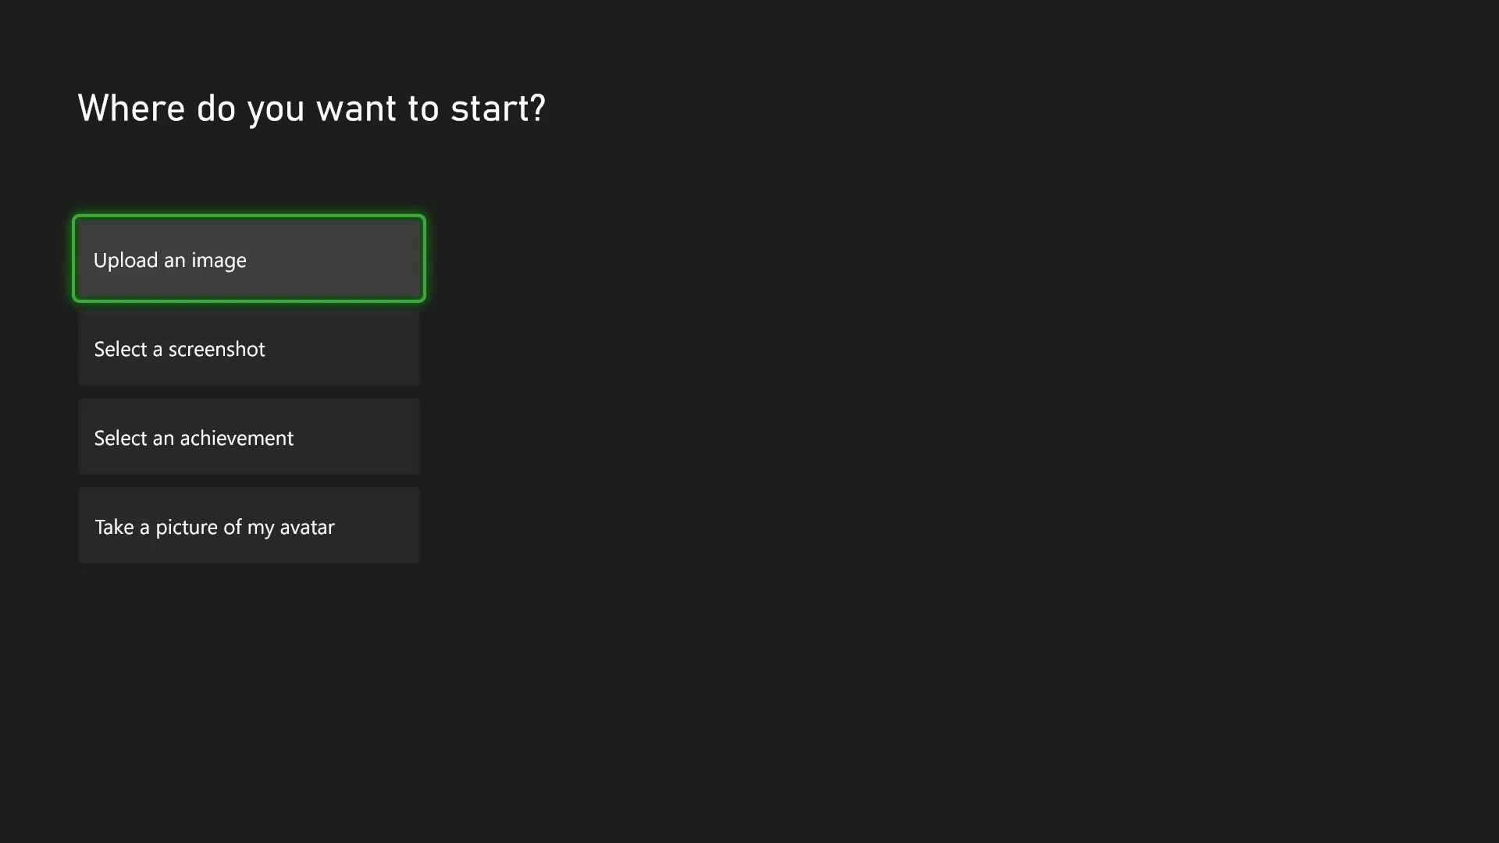
key(Return)
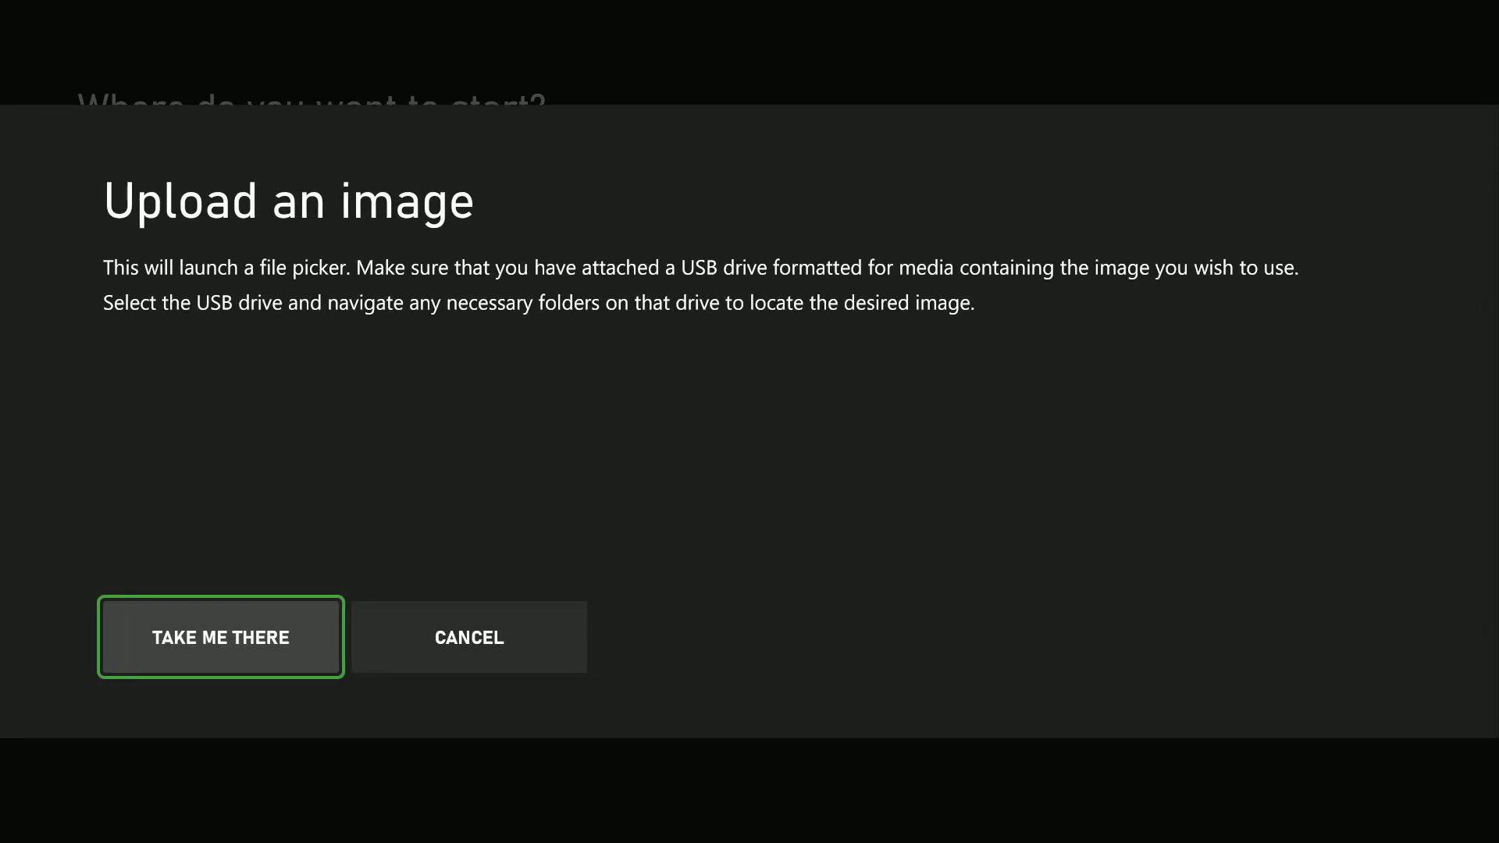
key(Right)
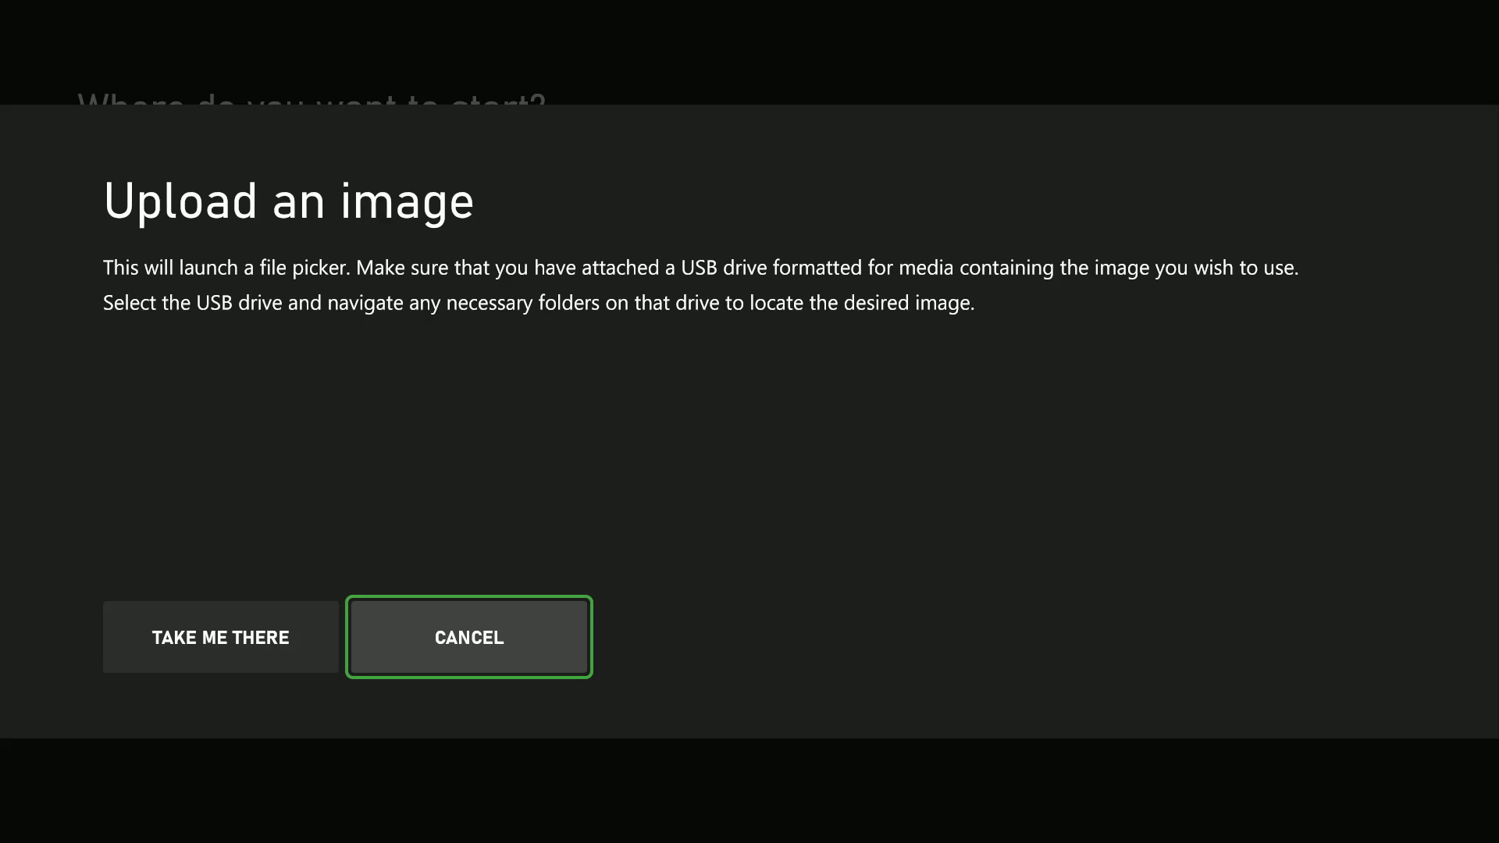
key(Return)
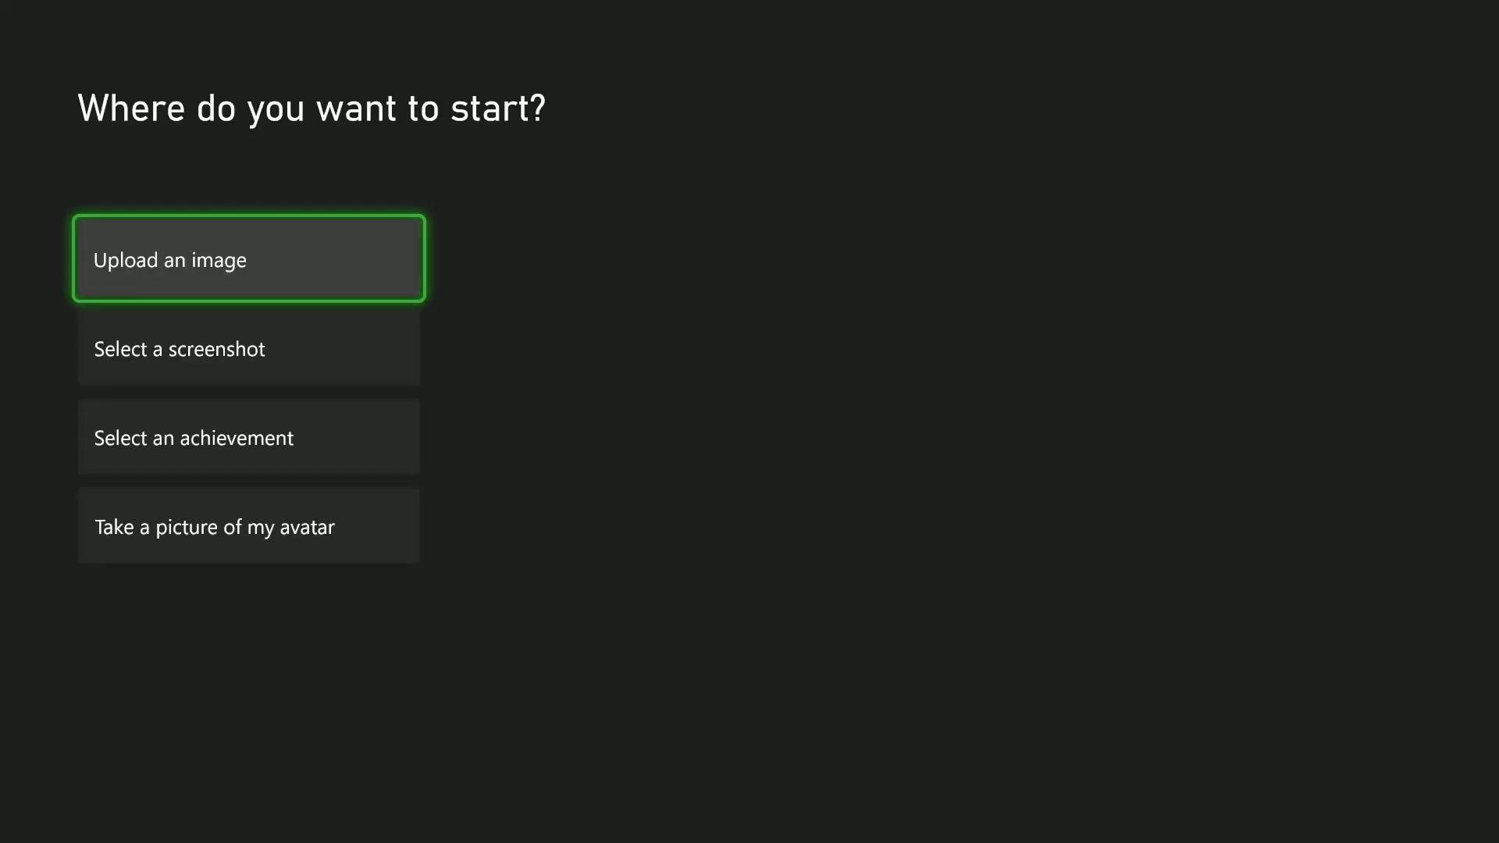
Step: Choose an achievement as the source for the gamerpic and open the Forza Horizon 5 achievements
key(Down)
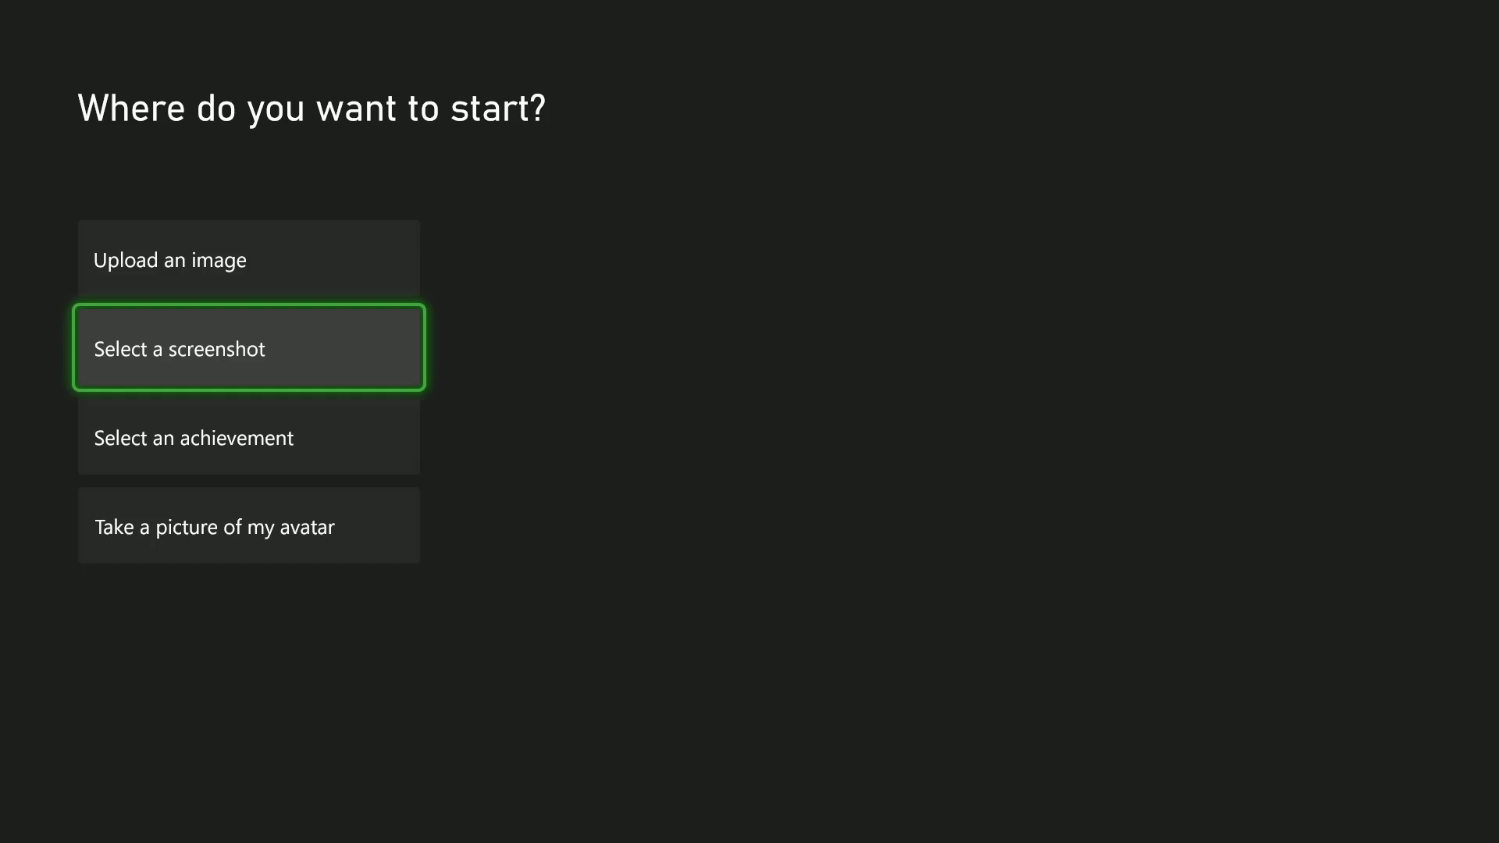
key(Down)
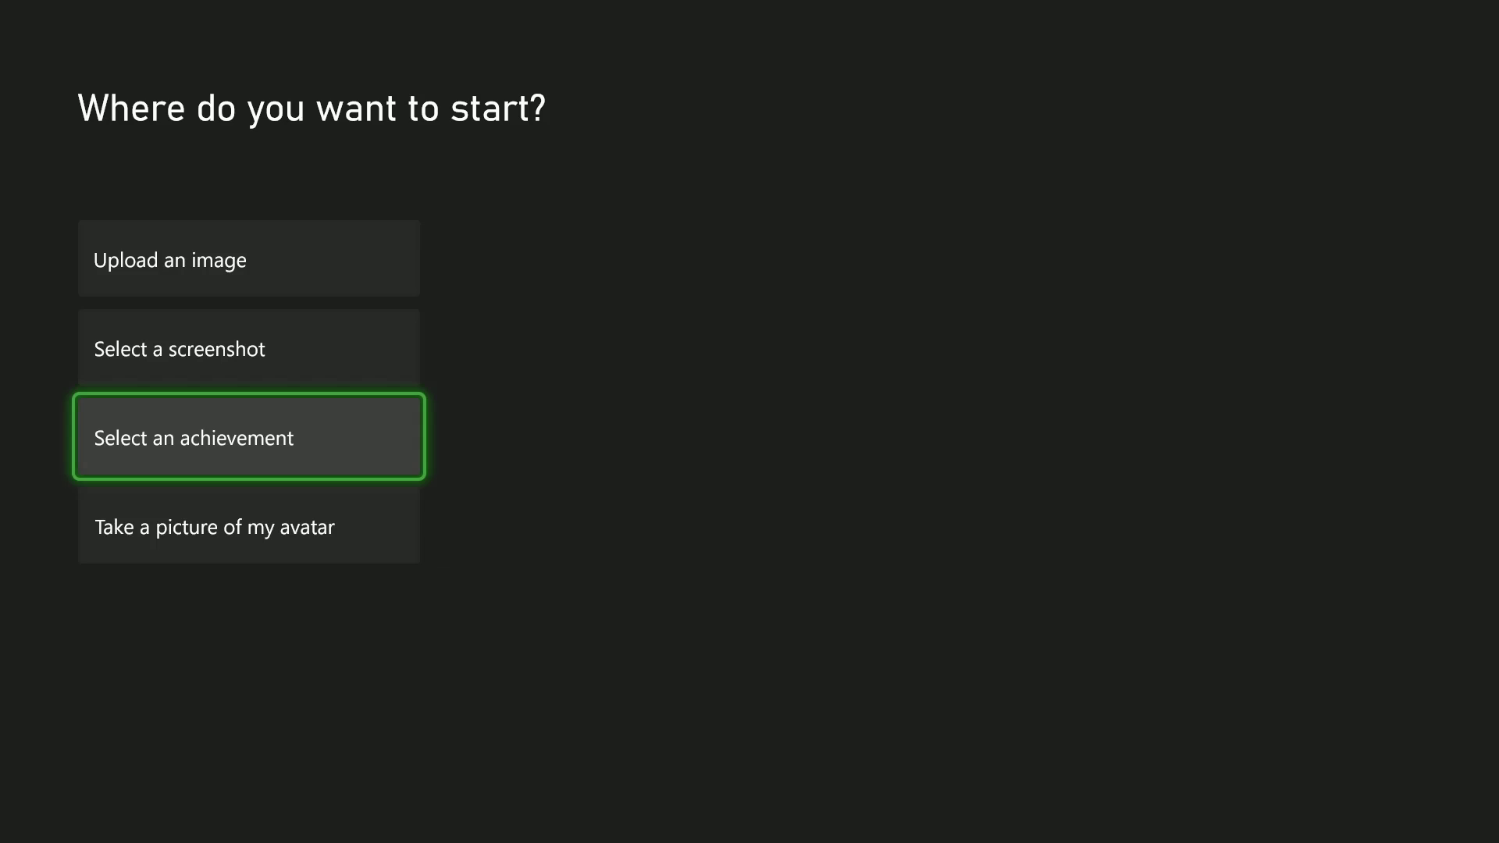
key(Down)
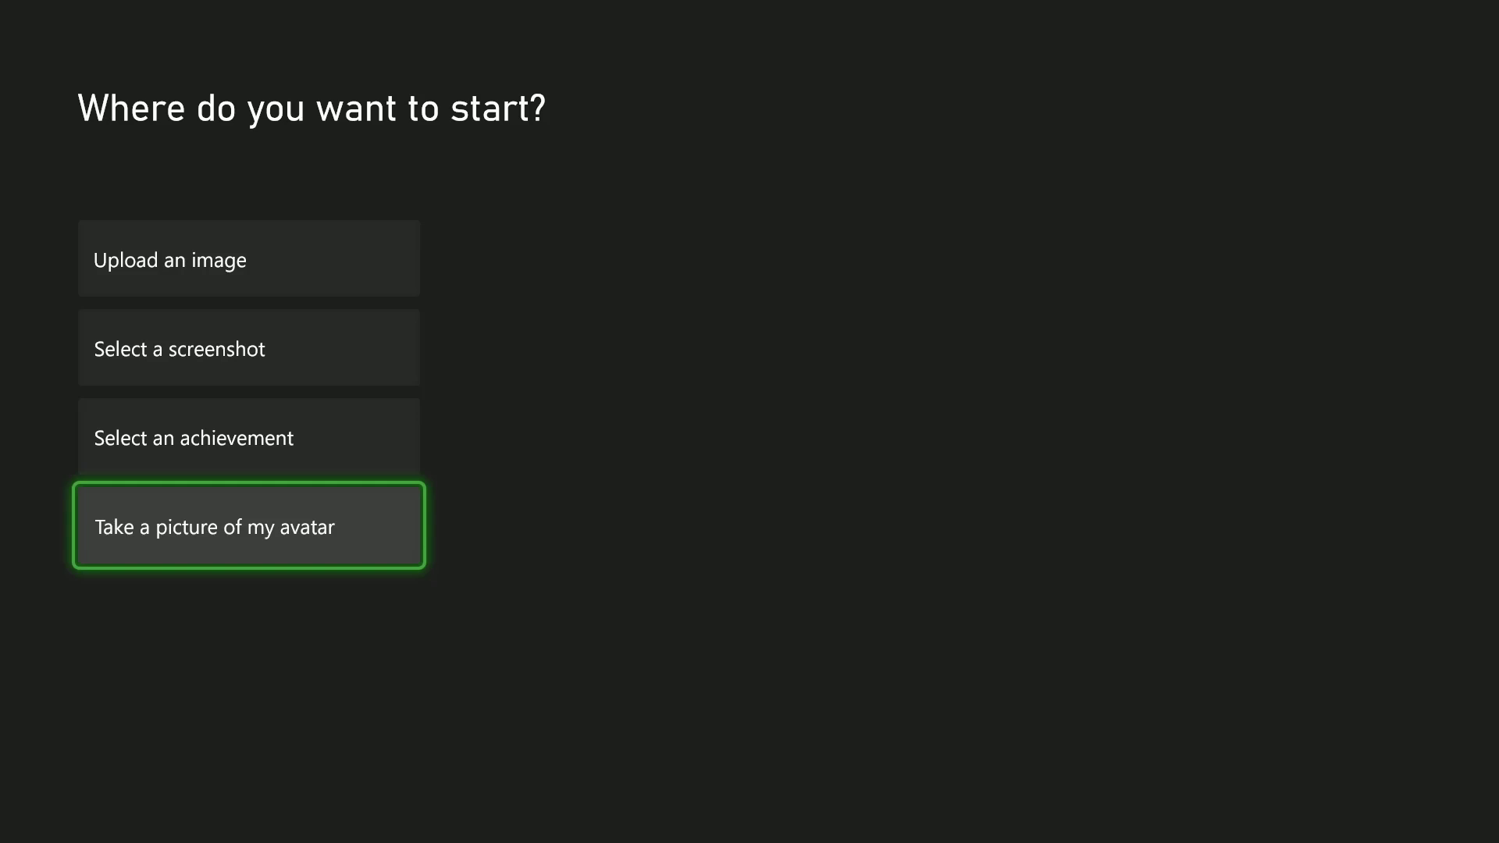
key(Up)
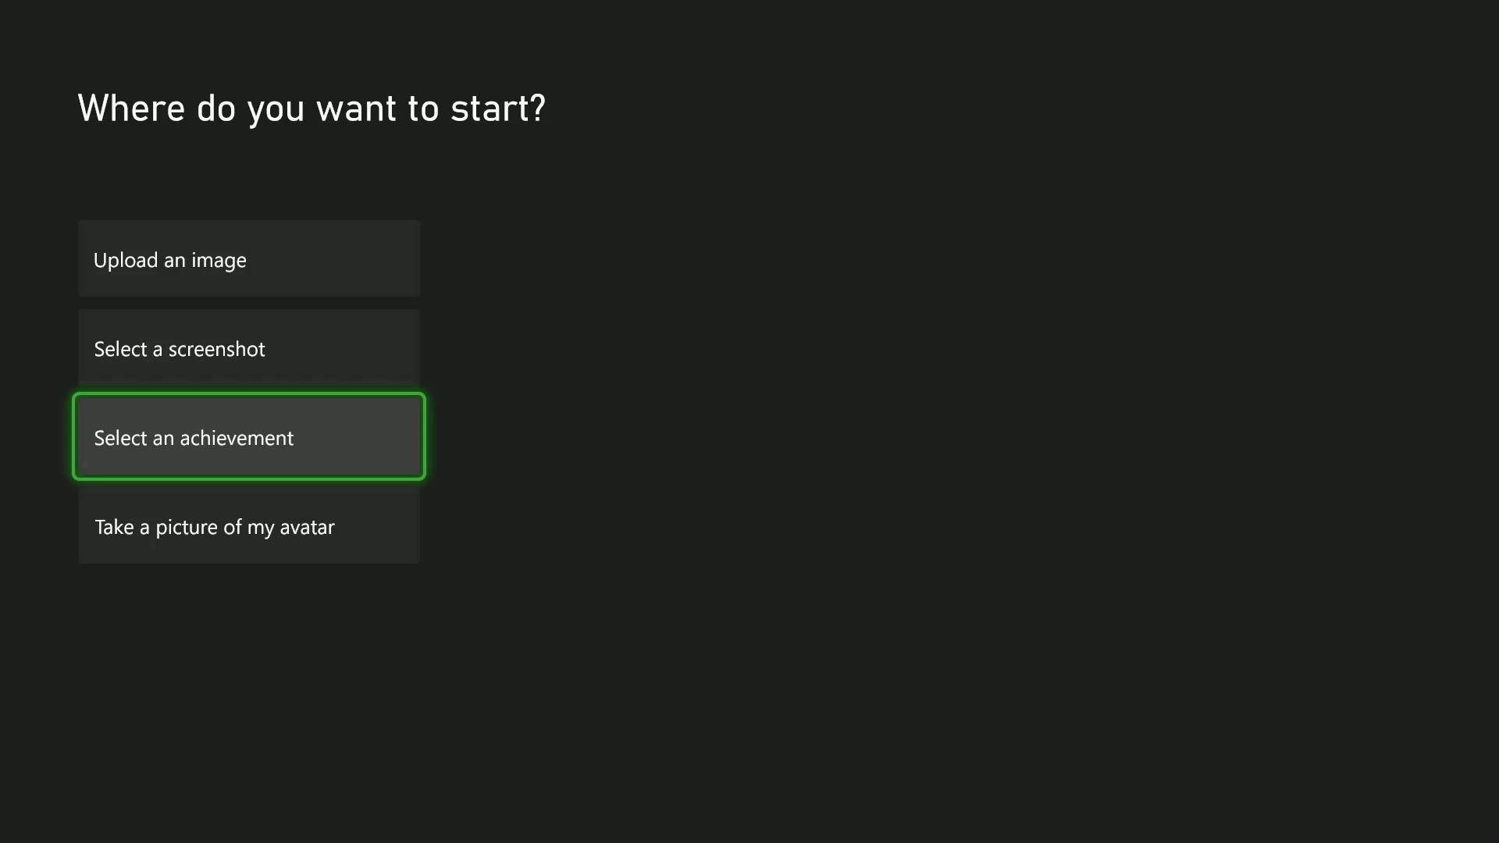
key(Return)
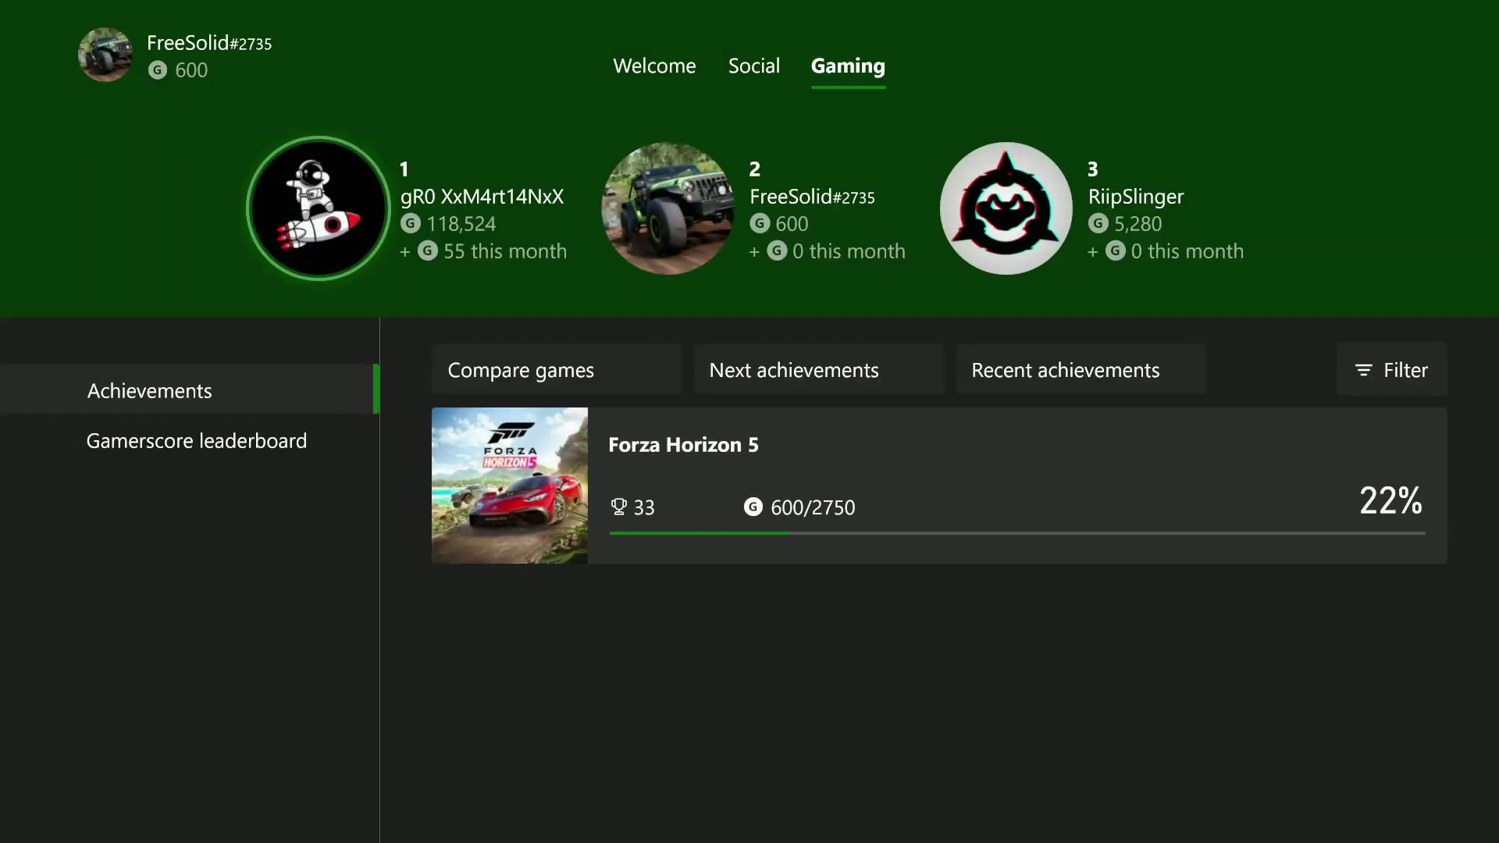
key(Down)
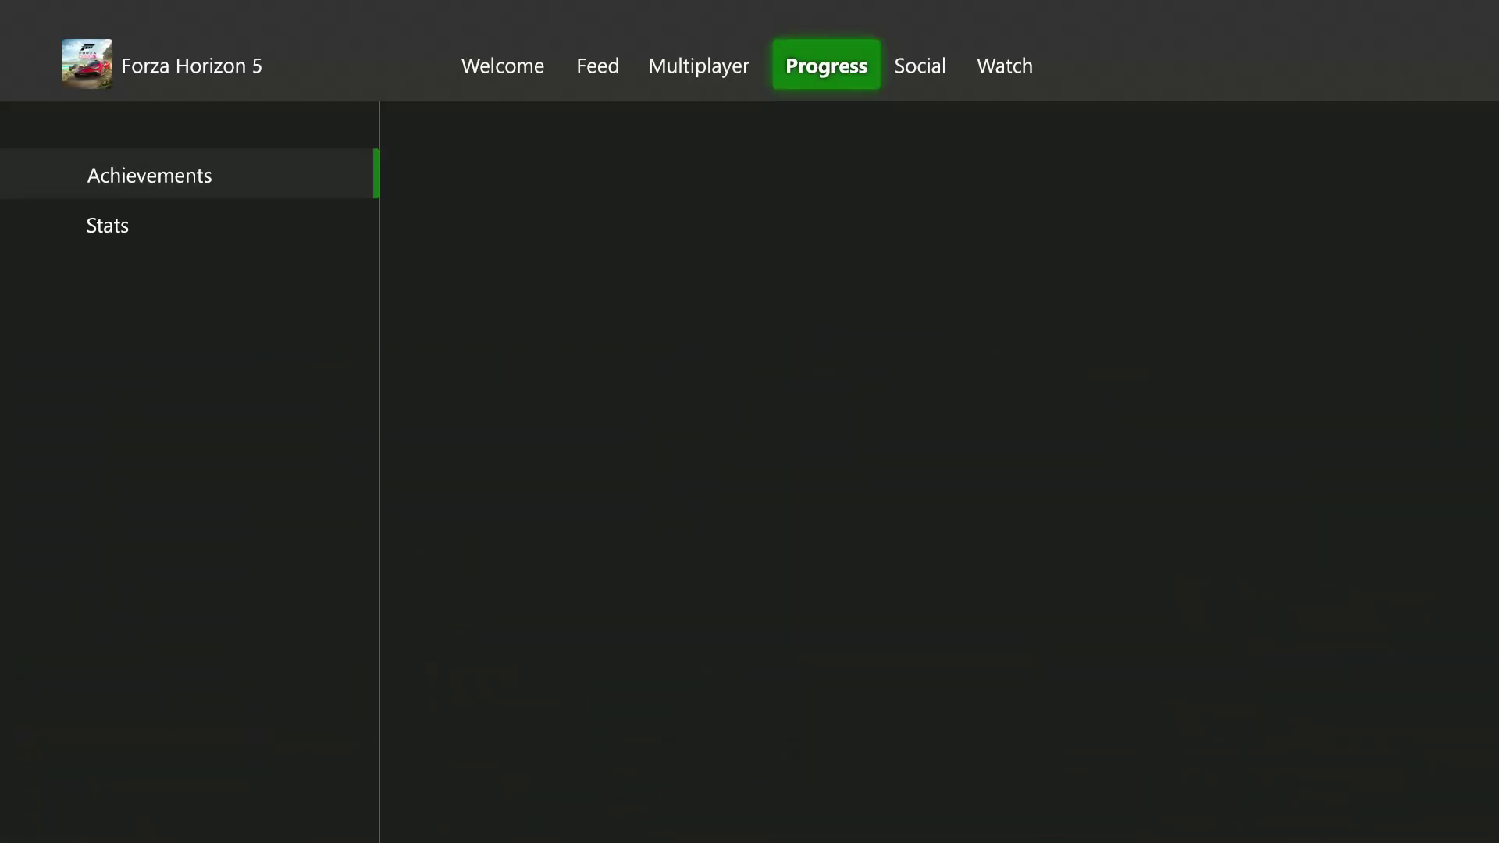
Step: Find the unlocked achievement "A Heart of Gold" in the Forza Horizon 5 list and open its details
key(Down)
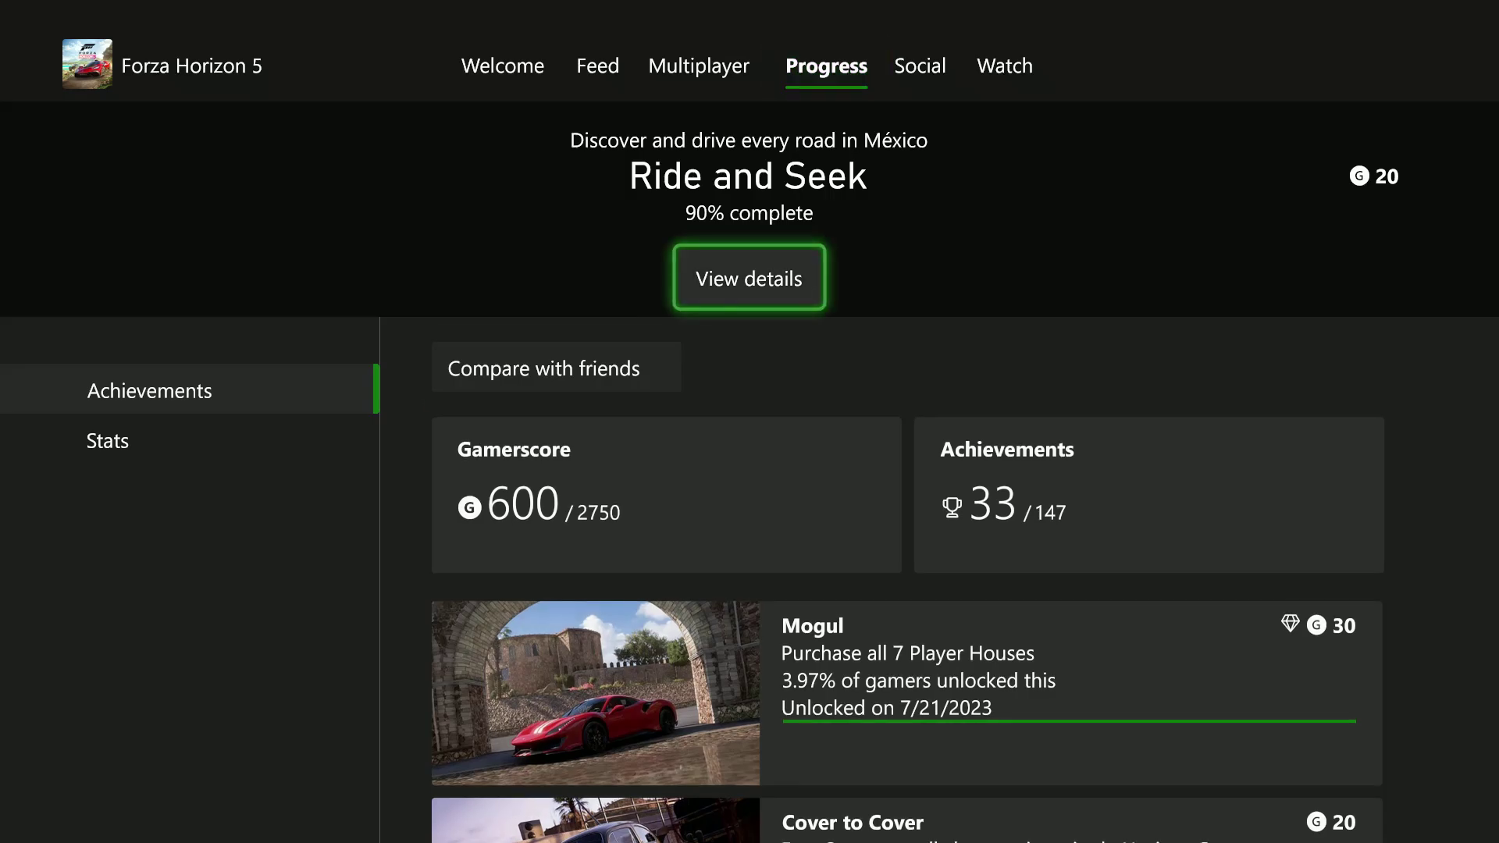
key(Down)
key(Down)
key(Down)
key(Down)
key(Down)
key(Down)
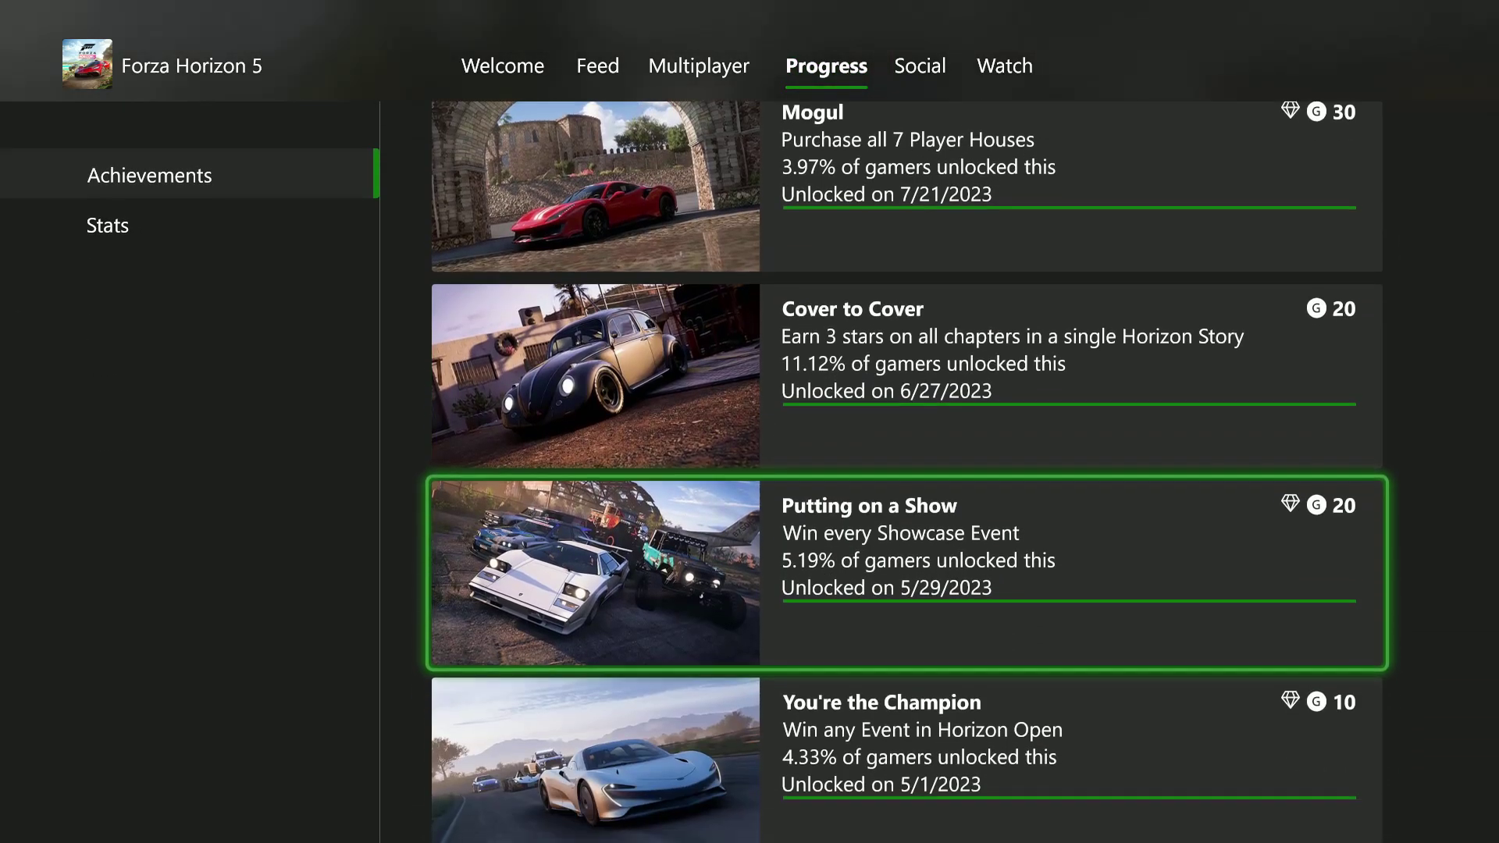
key(Down)
key(Down)
key(Down)
key(Down)
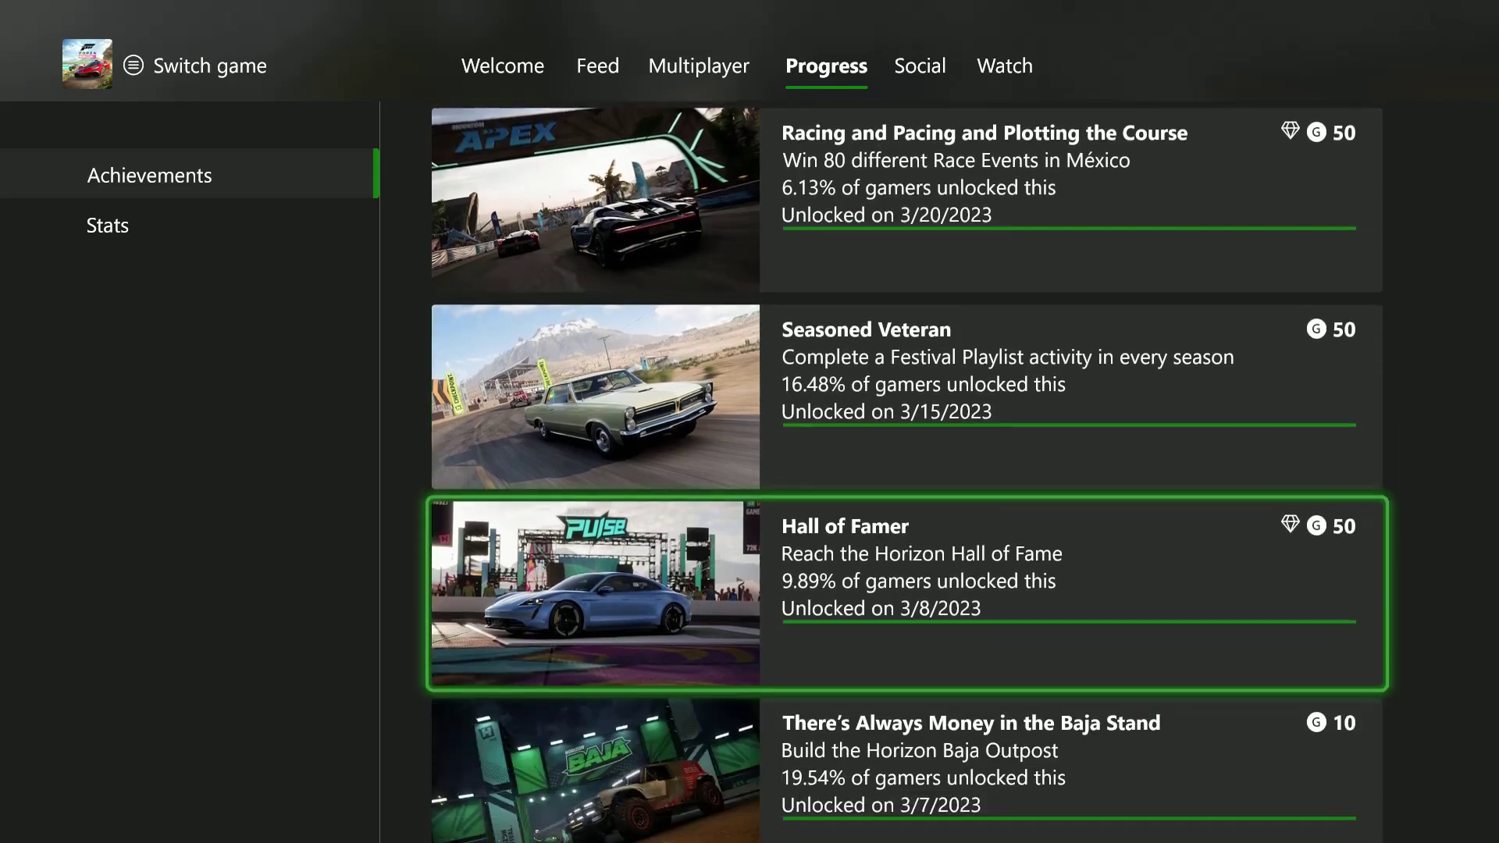
key(Down)
key(Down)
key(Down)
key(Down)
key(Down)
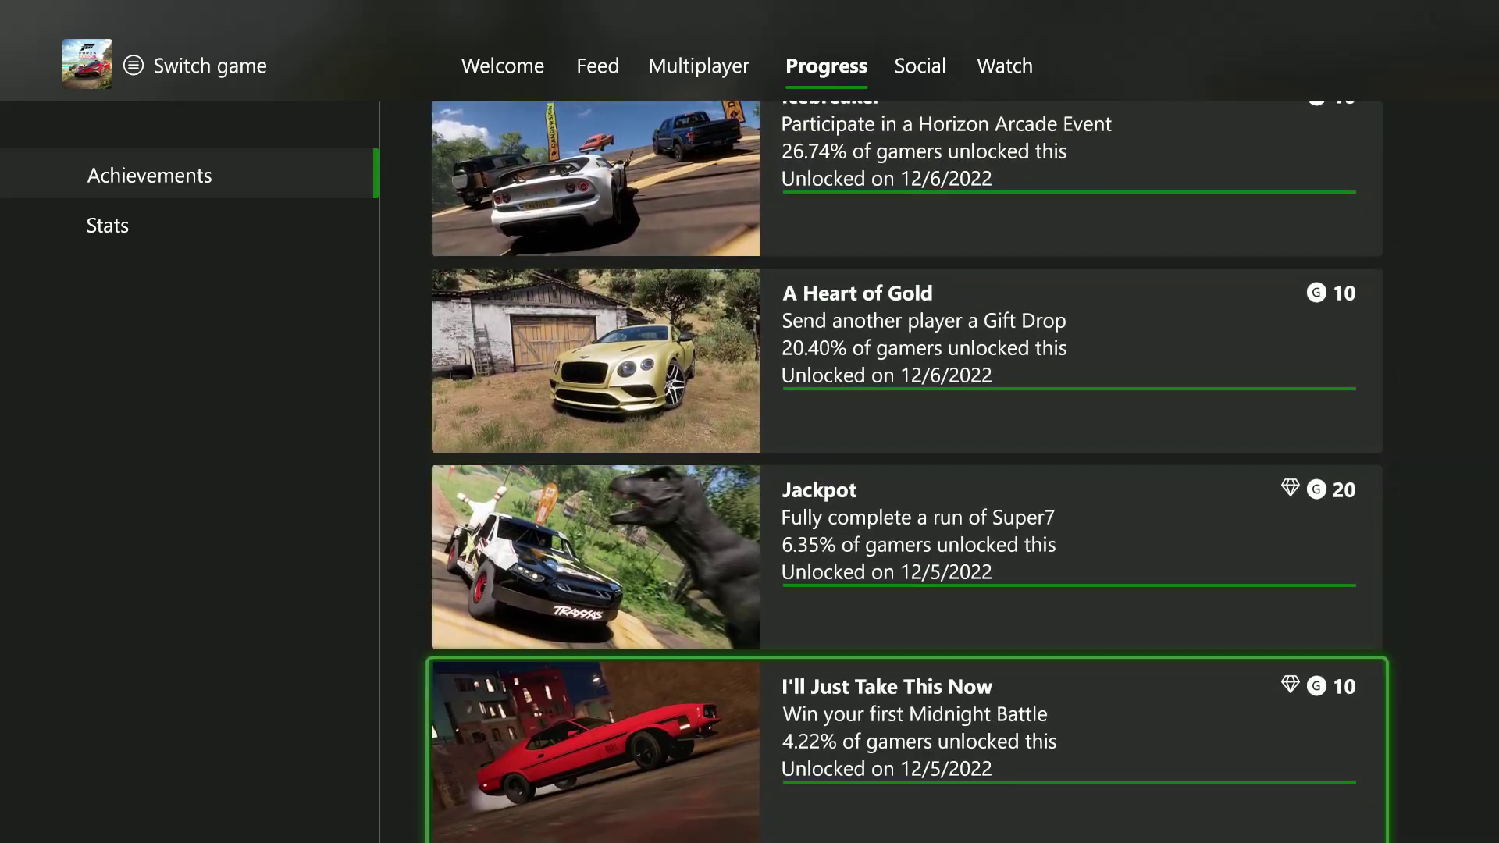
key(Down)
key(Up)
key(Down)
key(Down)
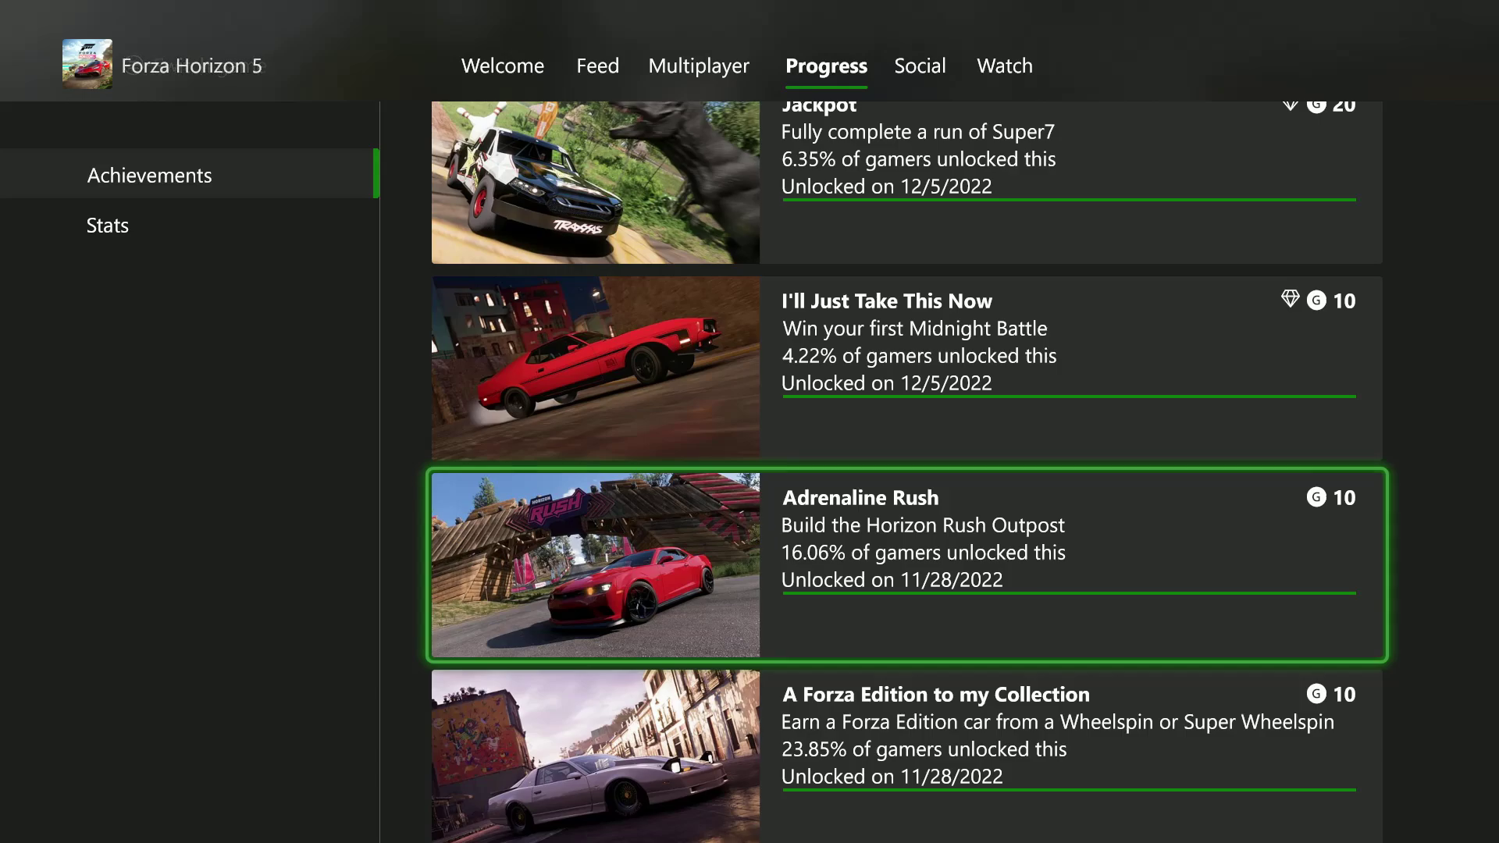
key(Up)
key(Up)
key(Up)
key(Up)
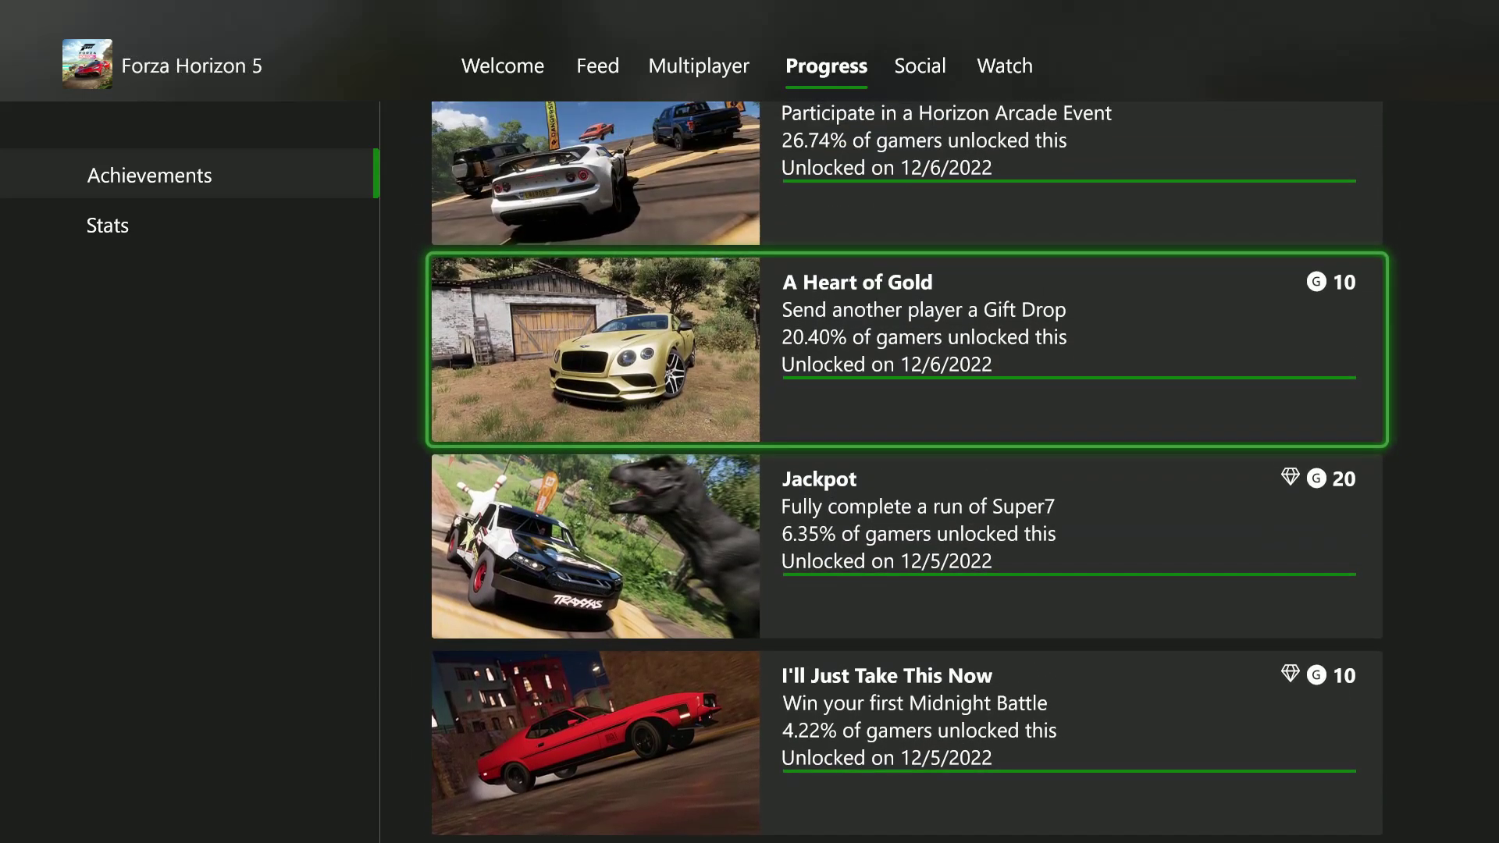
key(Return)
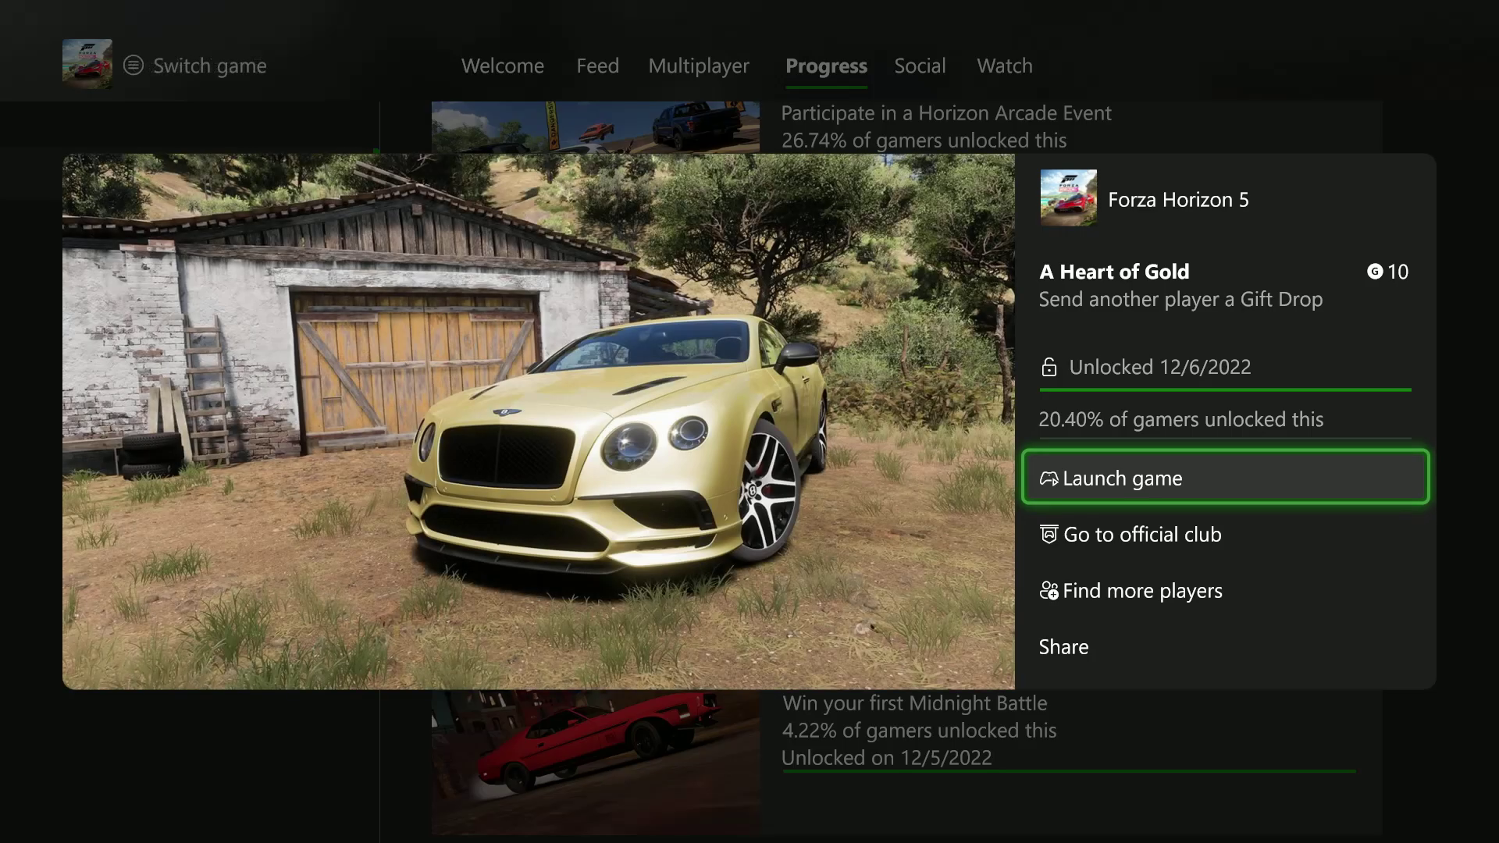
Step: Create a gamerpic from the "A Heart of Gold" achievement image
key(Down)
key(Down)
key(Down)
key(Down)
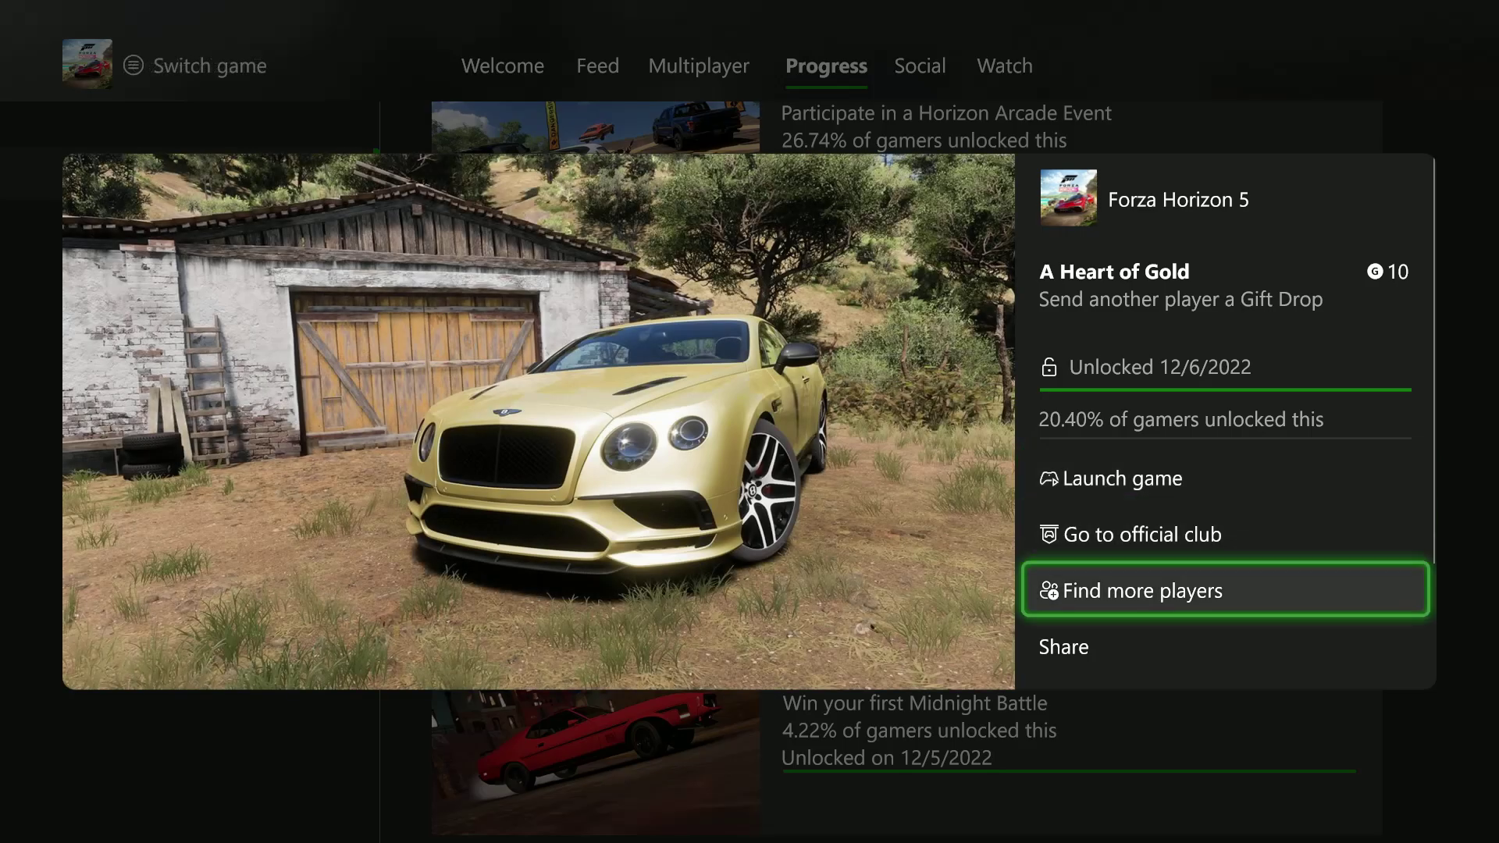
key(Down)
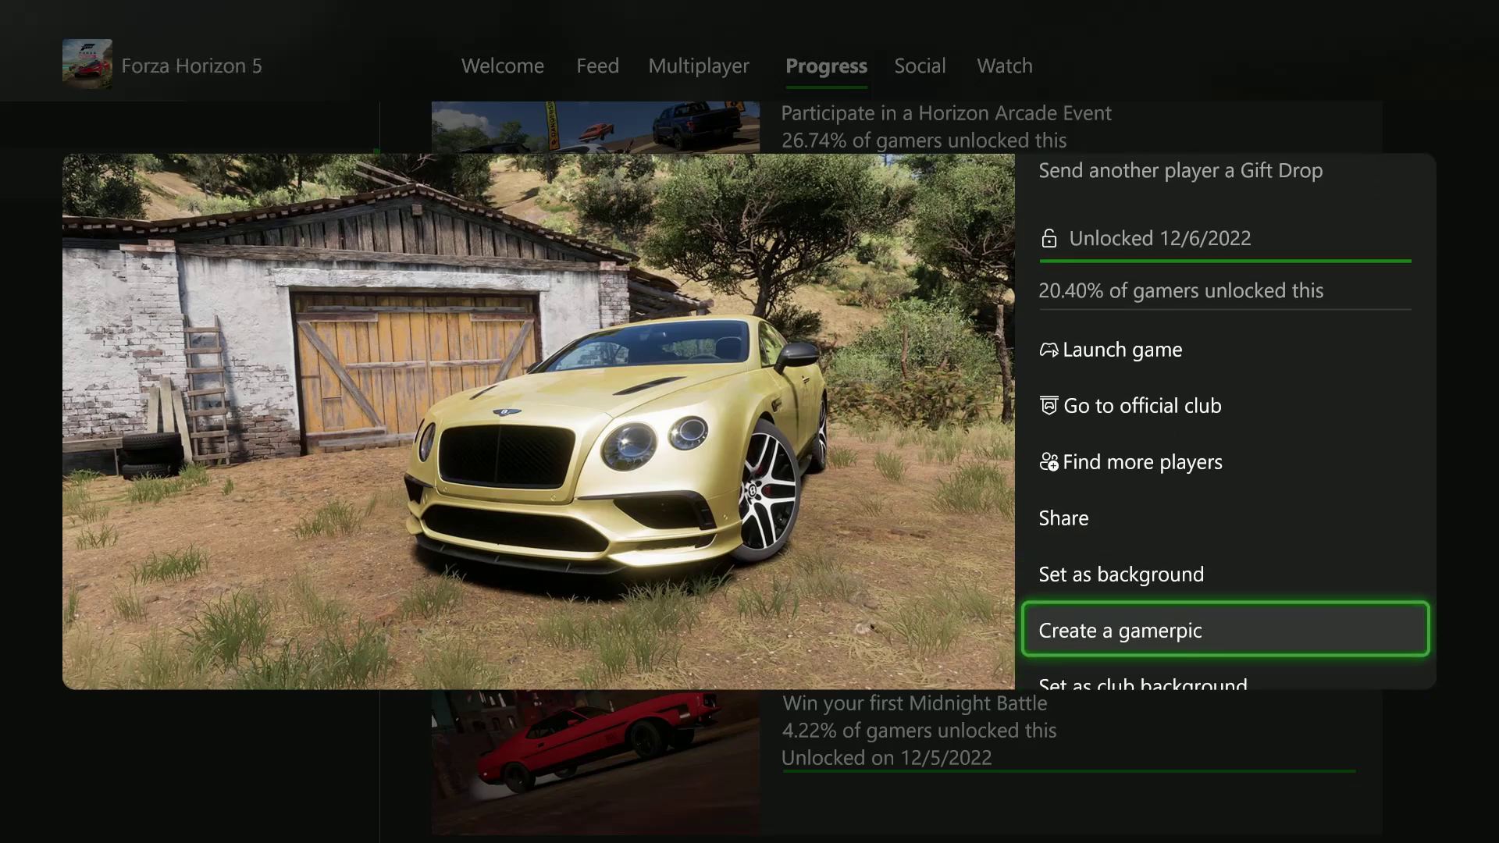
key(Return)
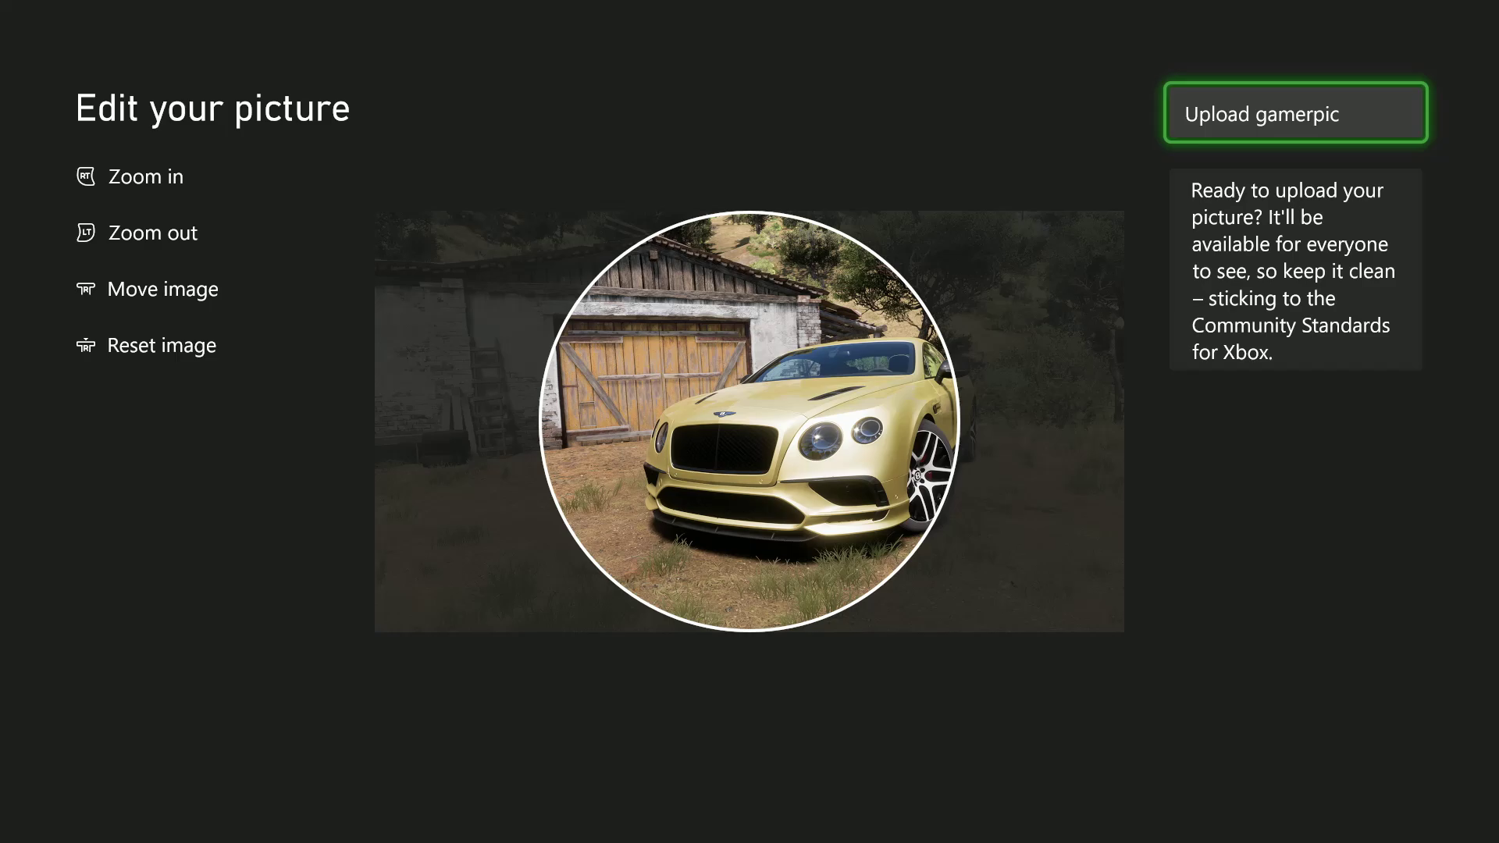
Step: Try the zoom on the picture and shift the image slightly left so the car sits centred in the circular crop
key(Page_Down)
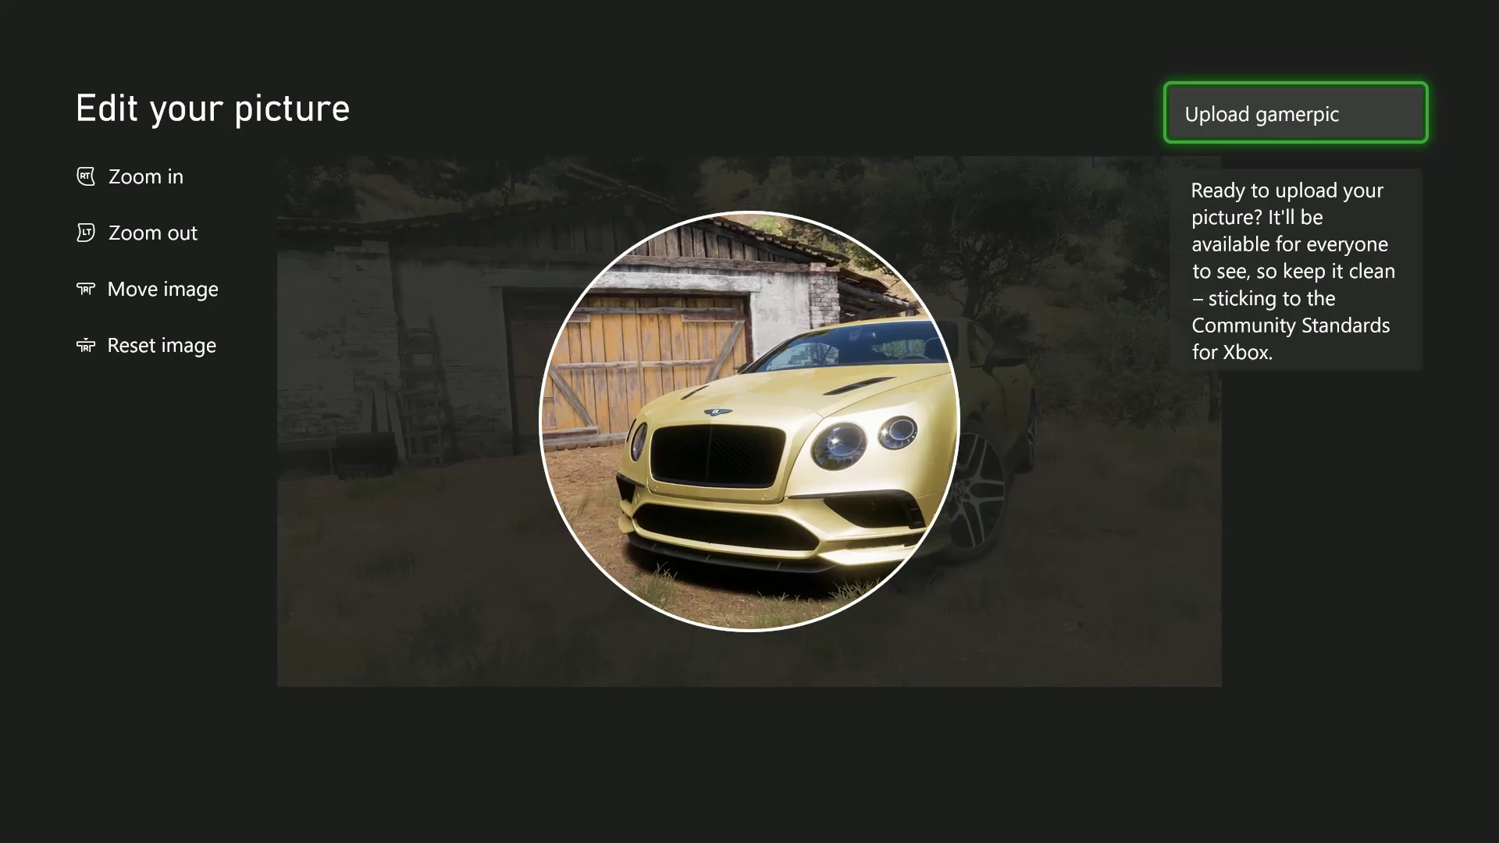
key(Page_Up)
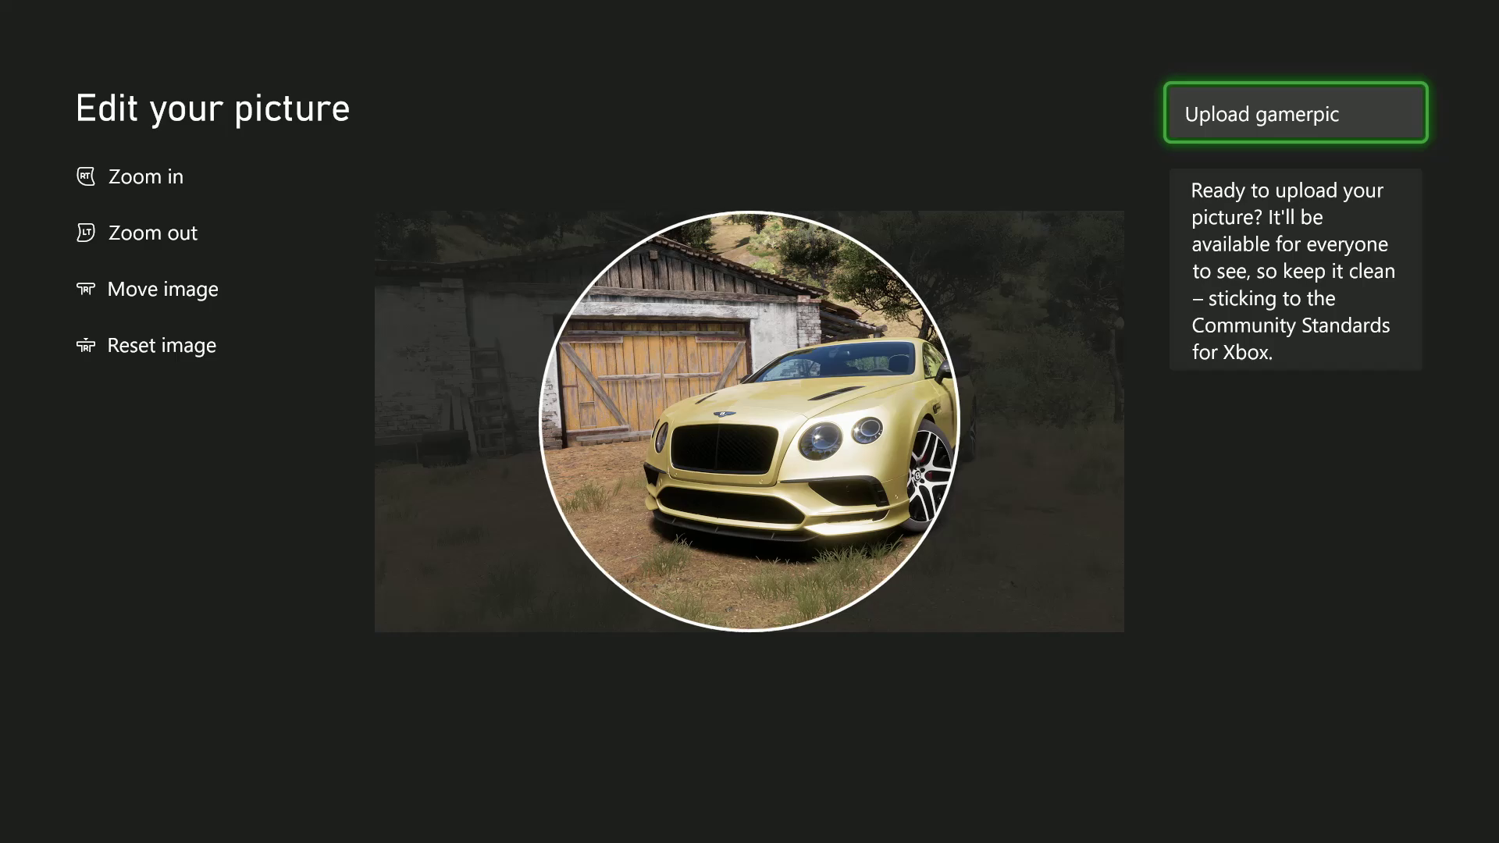
key(Right)
key(Left)
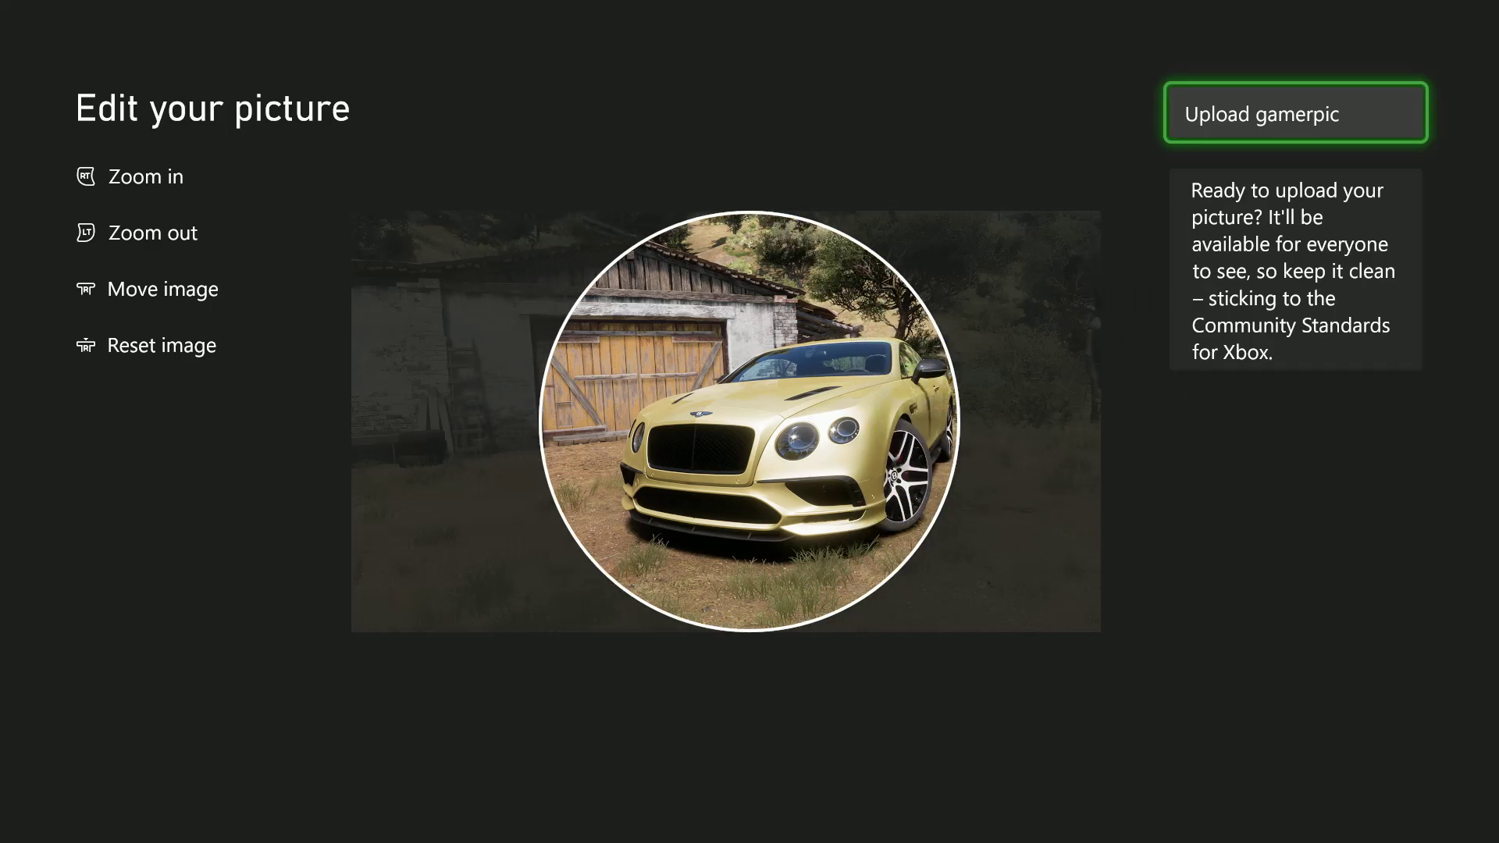
Step: Adjust the image's horizontal position until the whole yellow car, including its rear wheel, sits inside the circular crop
key(Right)
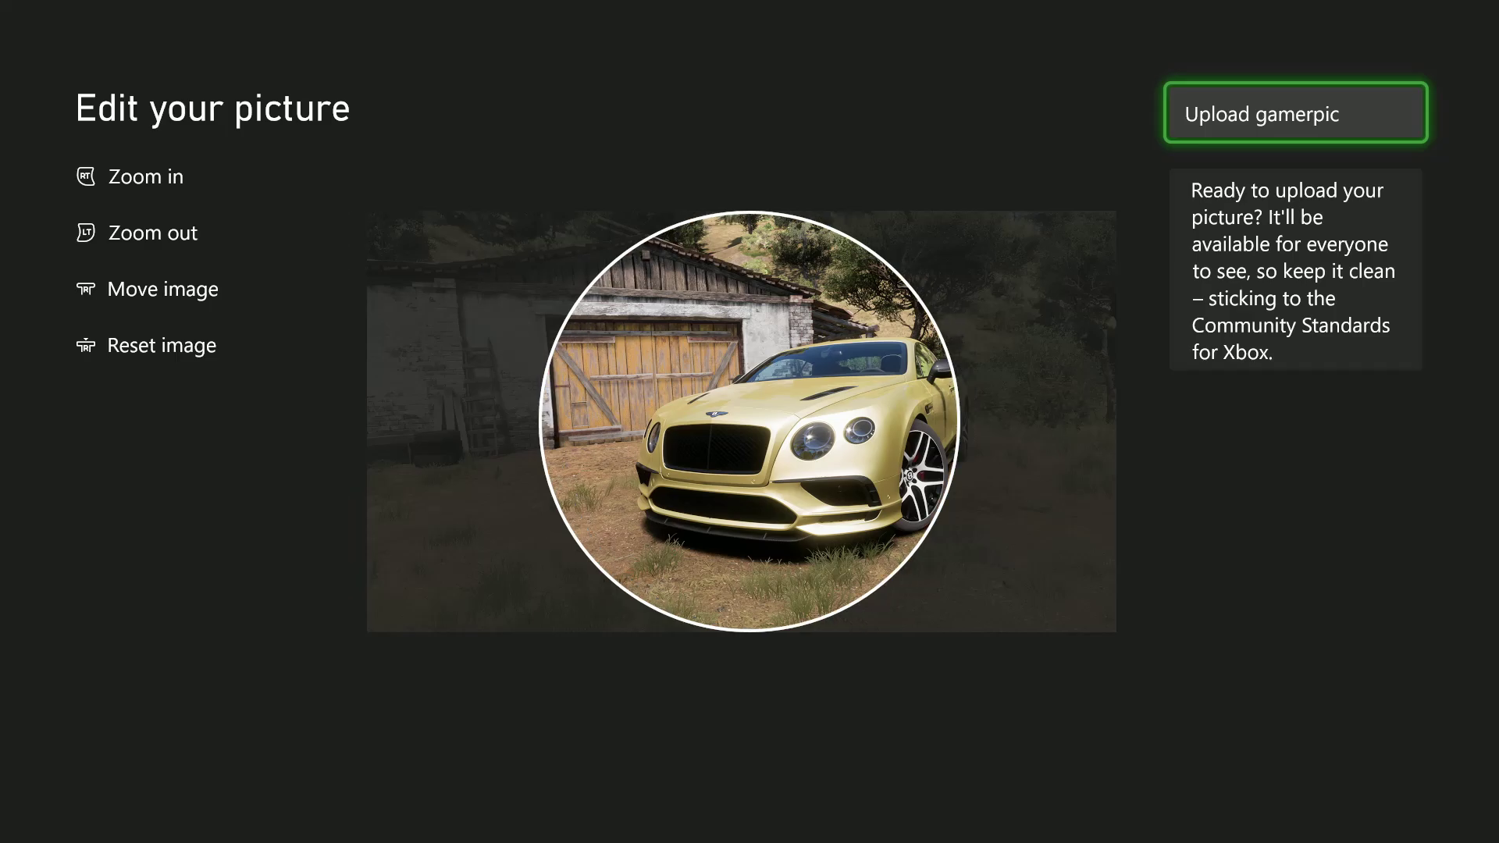
key(Right)
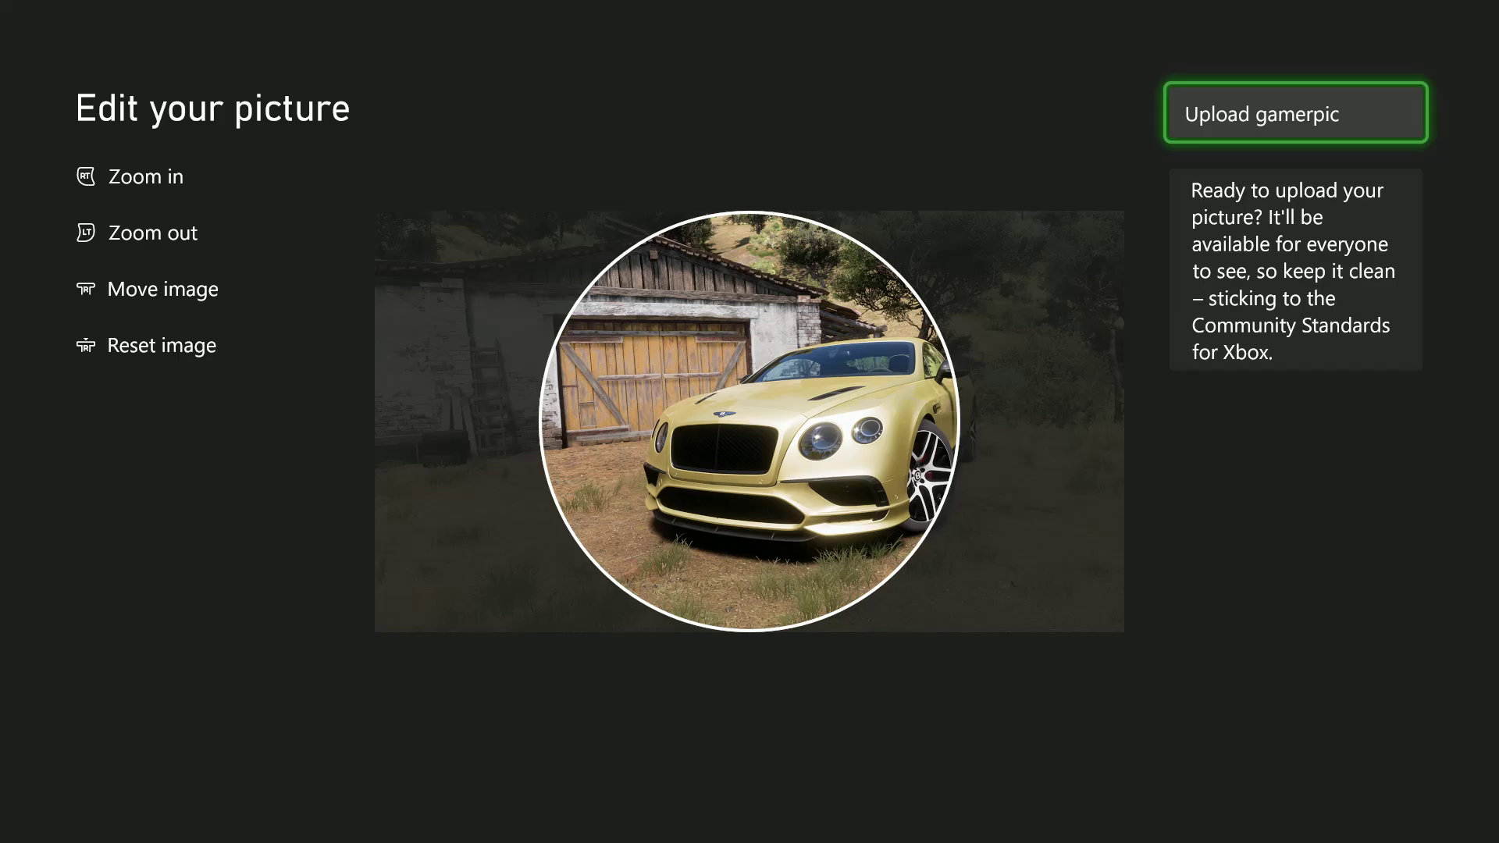
key(Left)
key(Right)
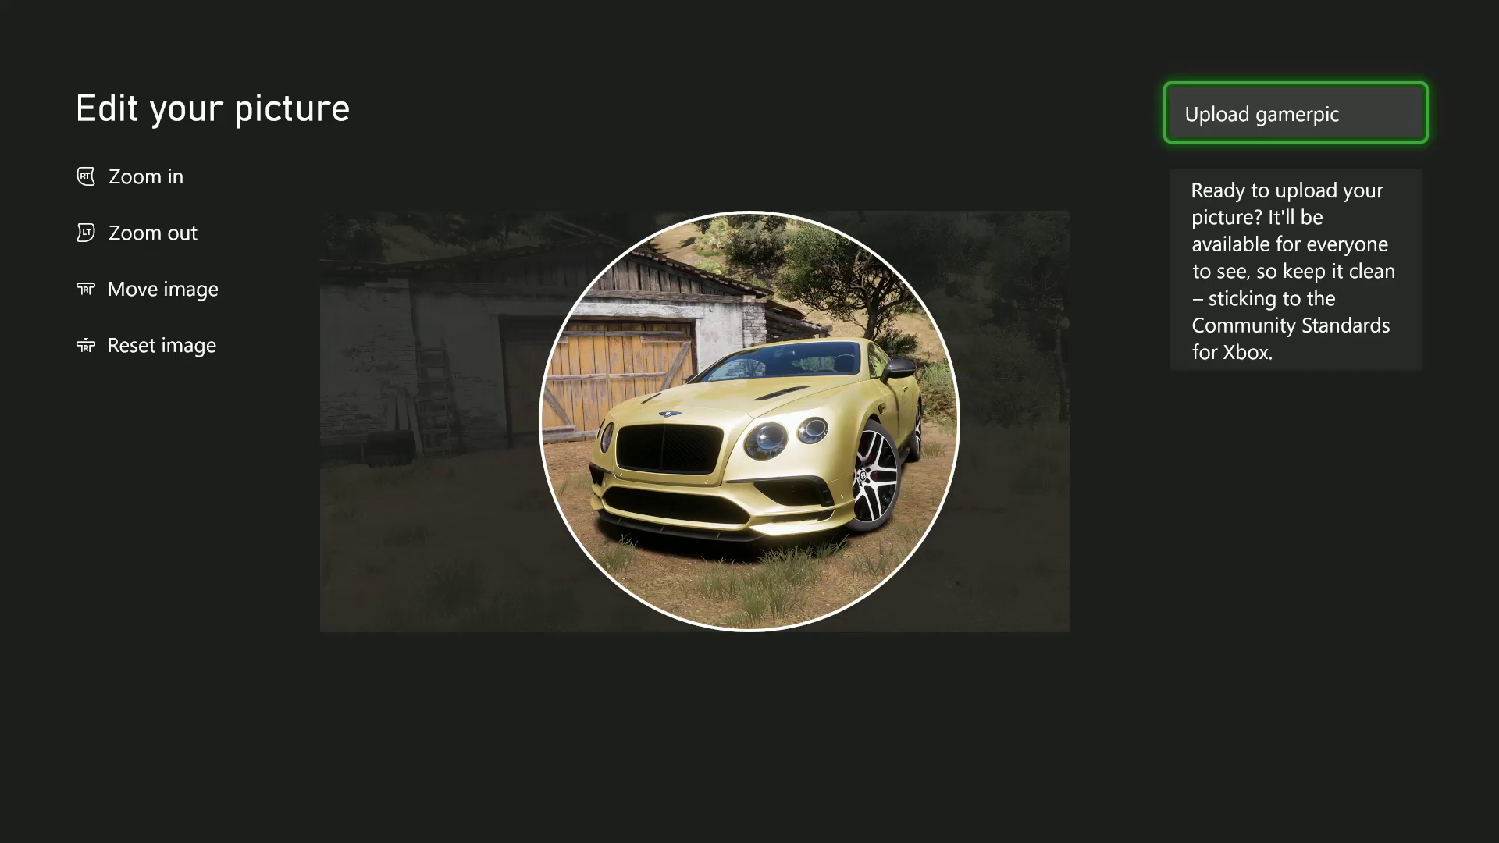
key(Left)
key(Right)
key(Left)
key(Right)
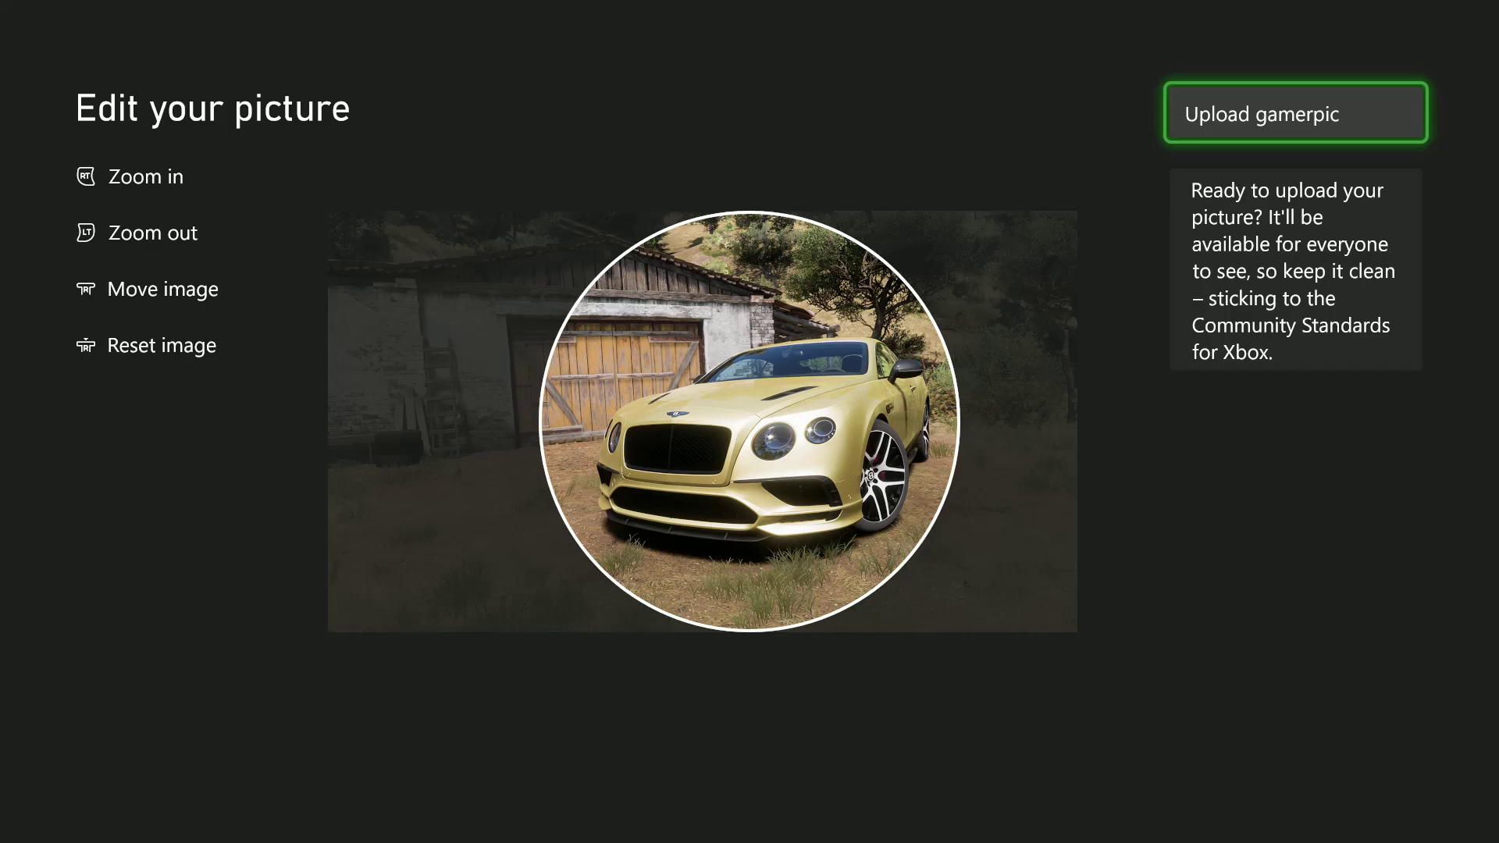
Step: Upload the cropped picture as the gamerpic, acknowledge the upload, and return to the Xbox Home screen
key(Return)
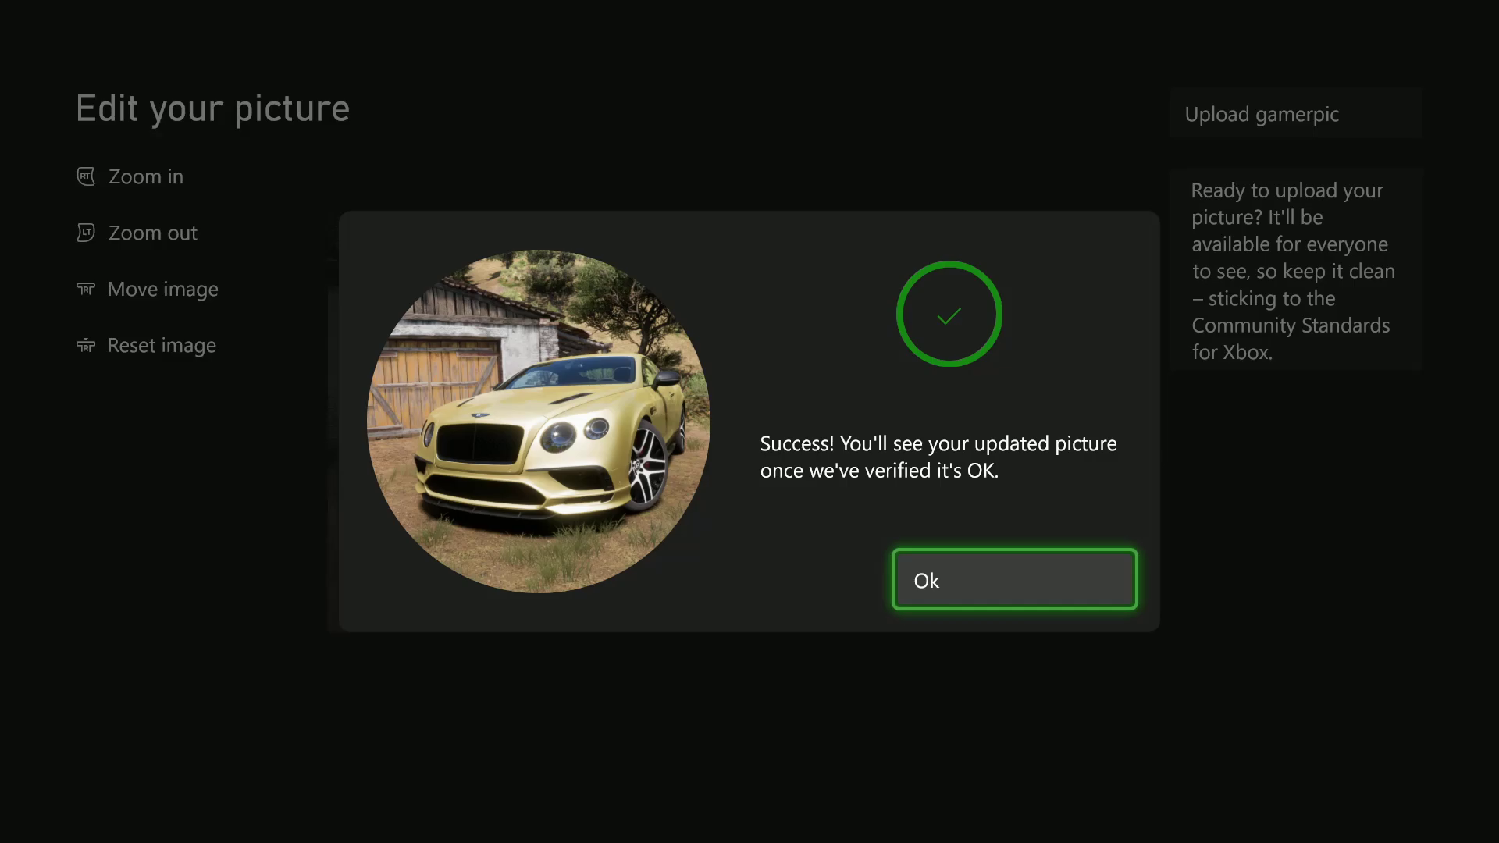
key(Return)
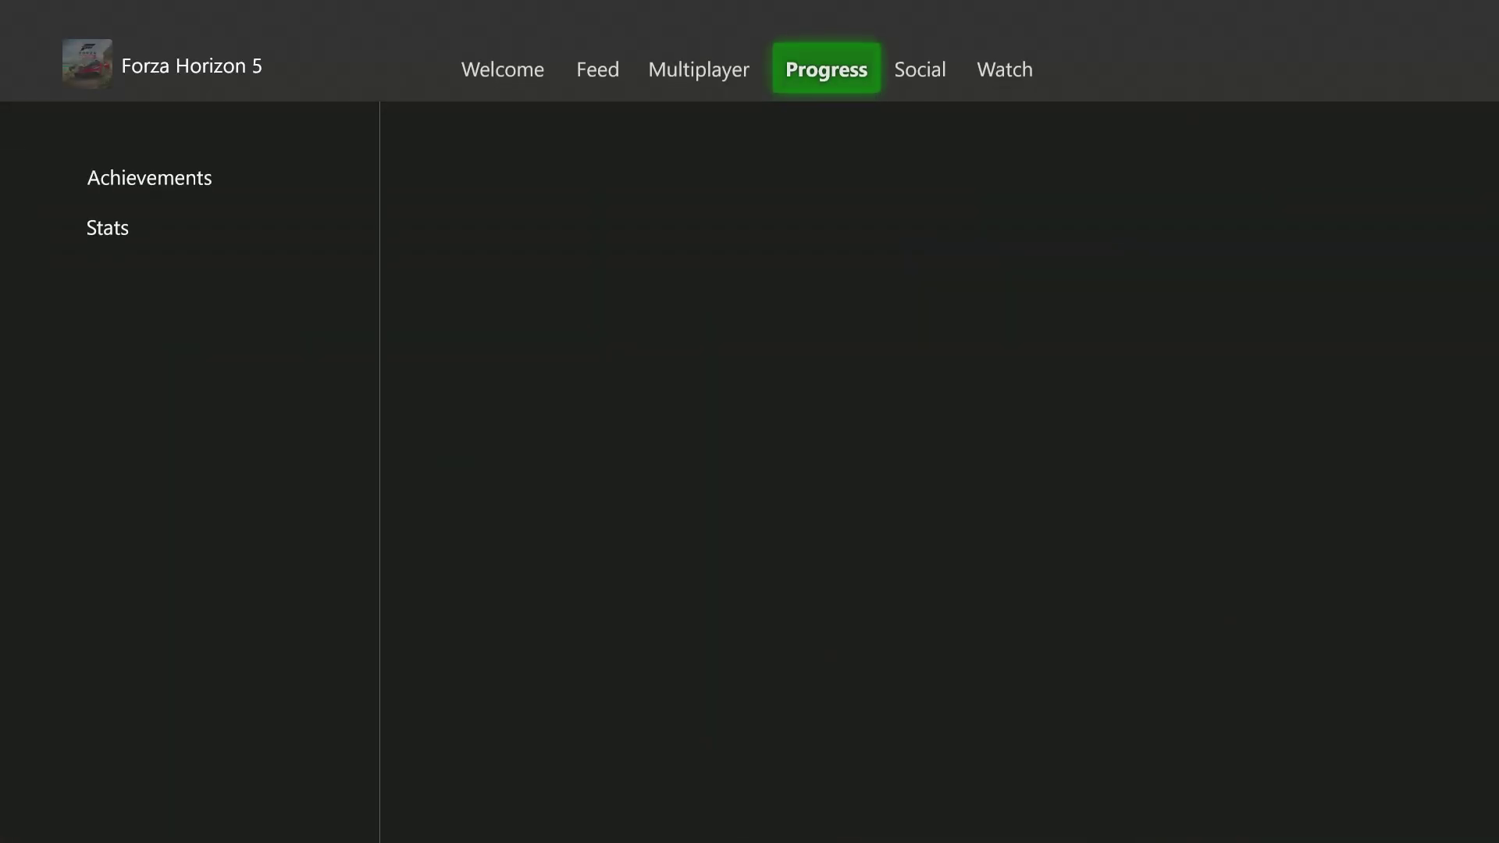
key(super)
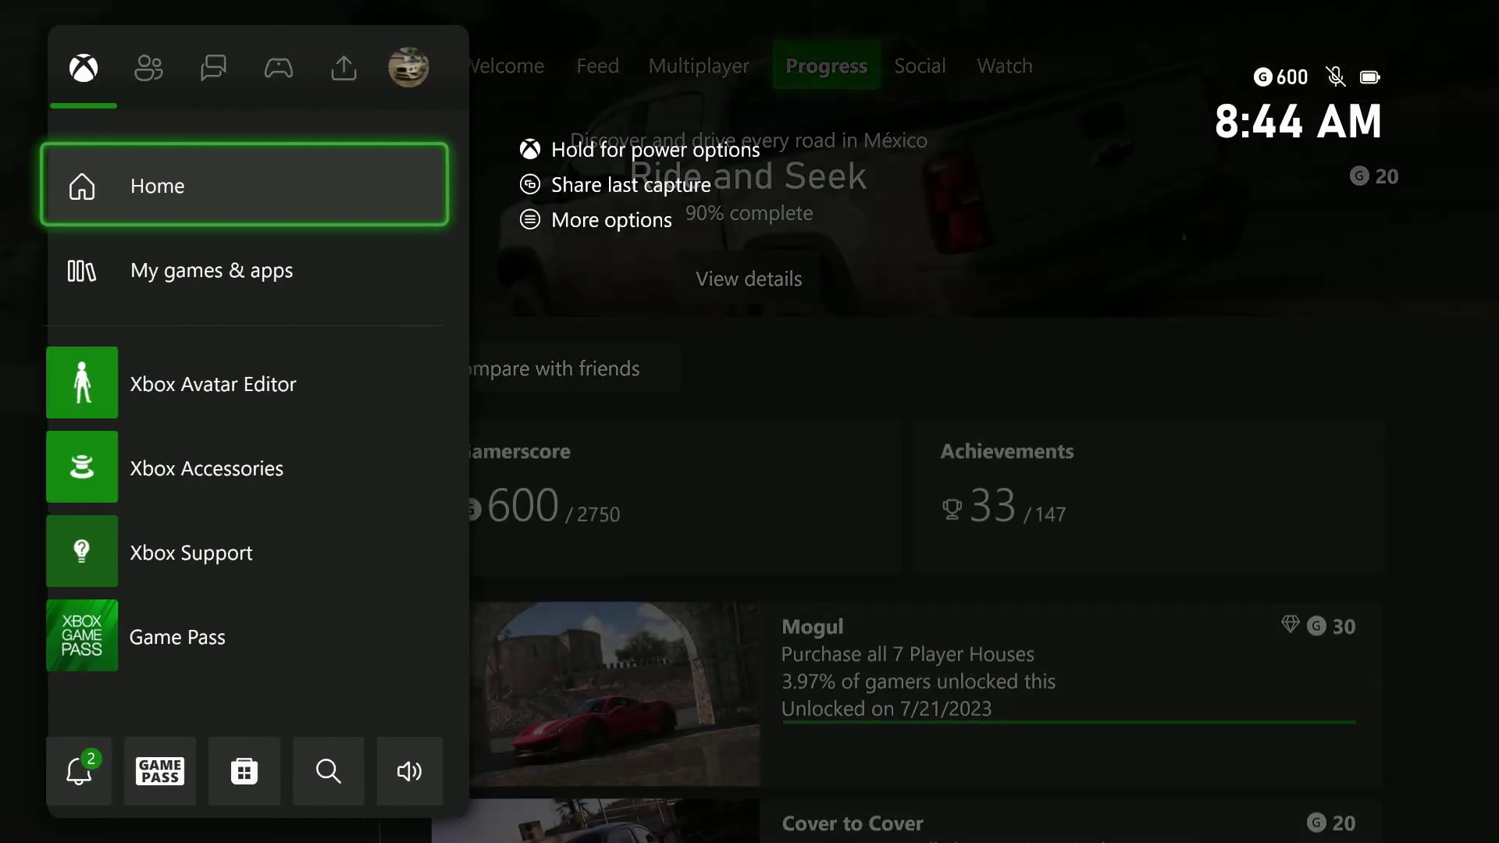
key(Escape)
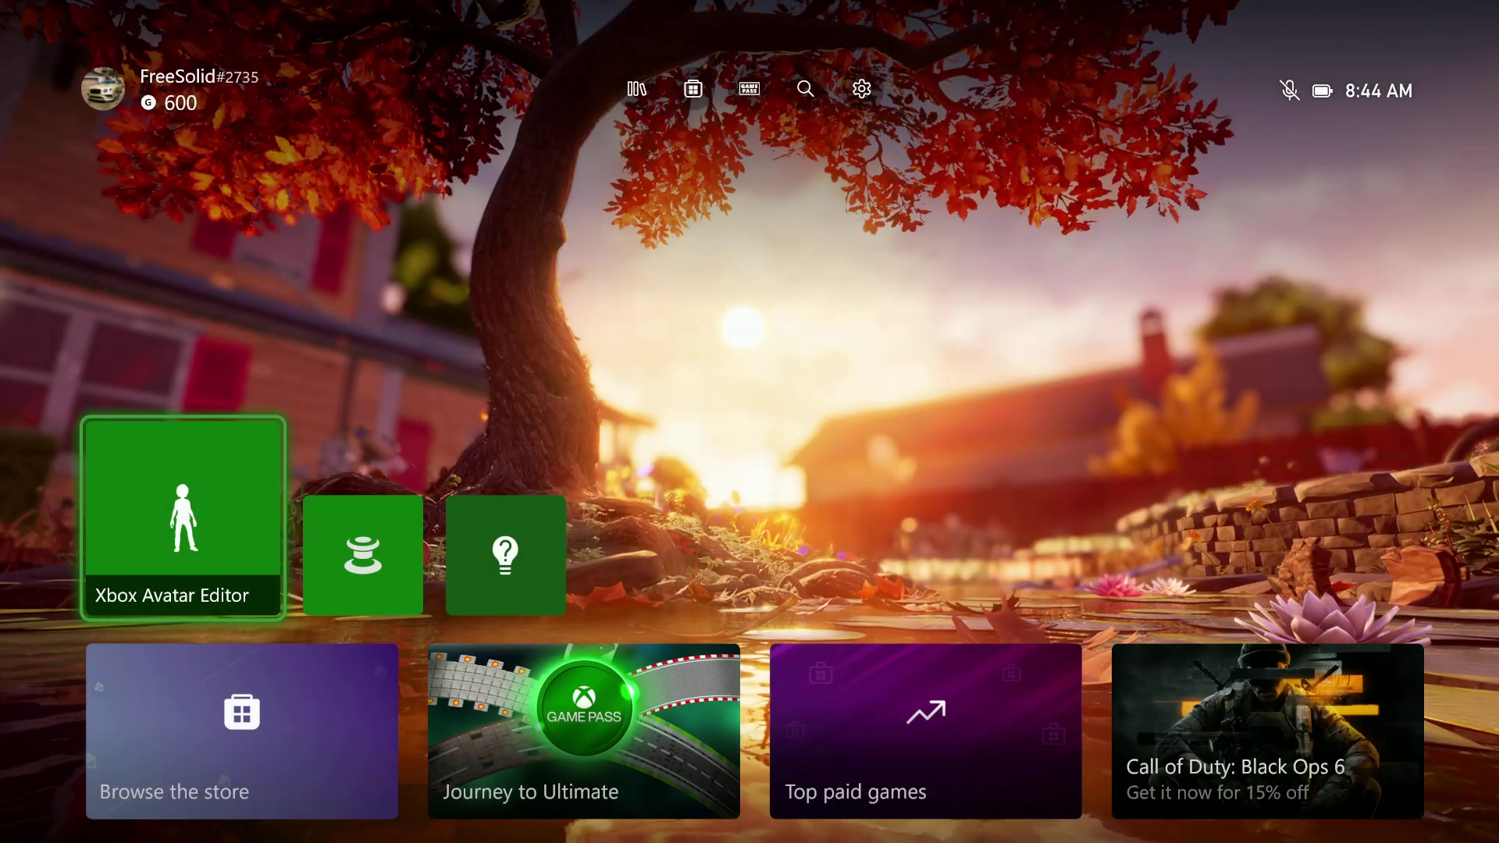